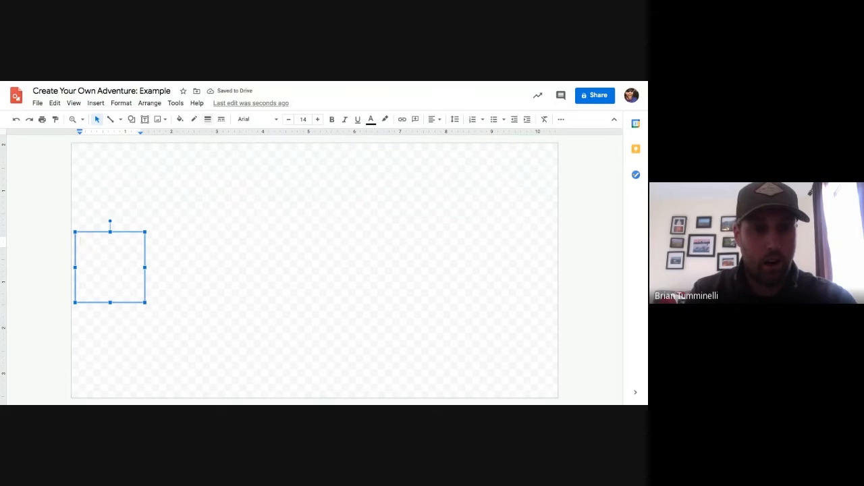
Give the empty text box a 2px border and head it "Box 1" in size 6 text.
click(207, 118)
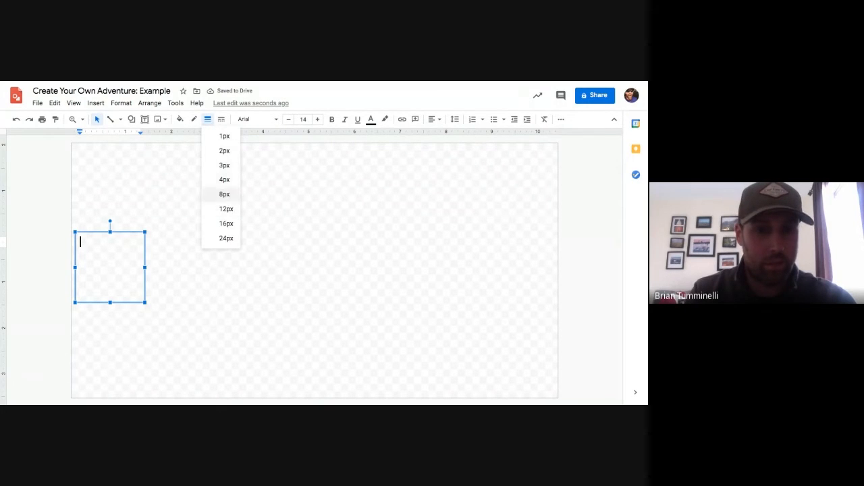
click(224, 151)
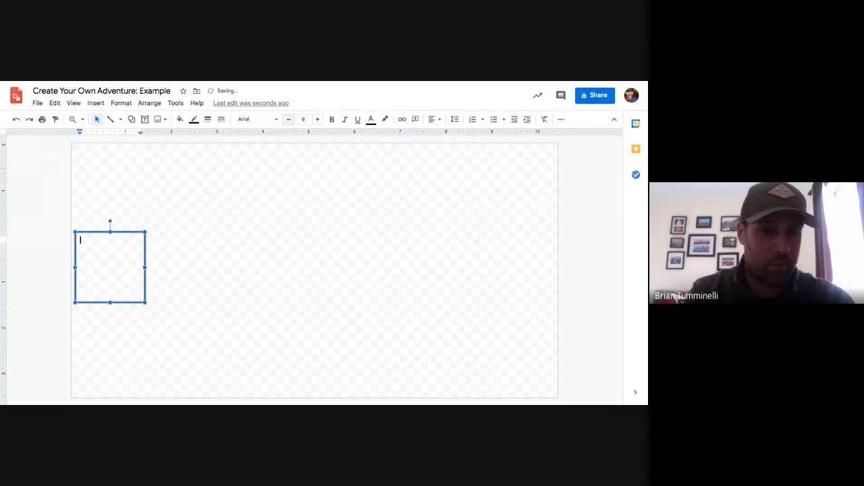
text(Box 1)
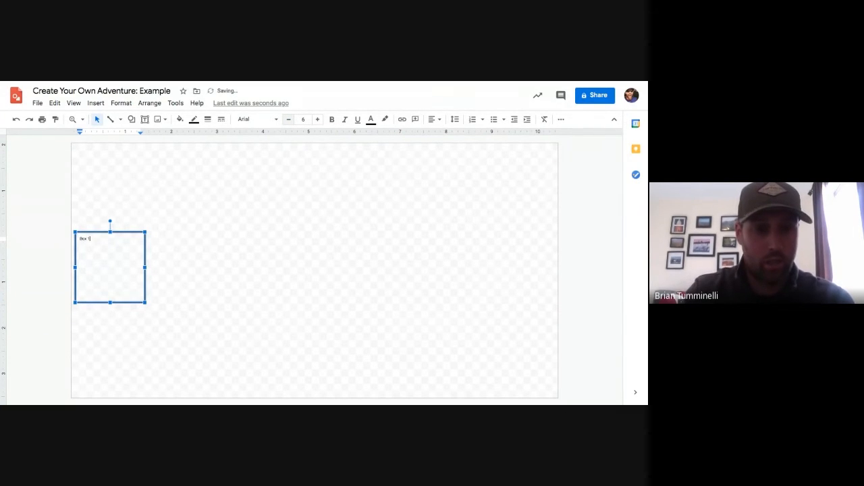
key(Return)
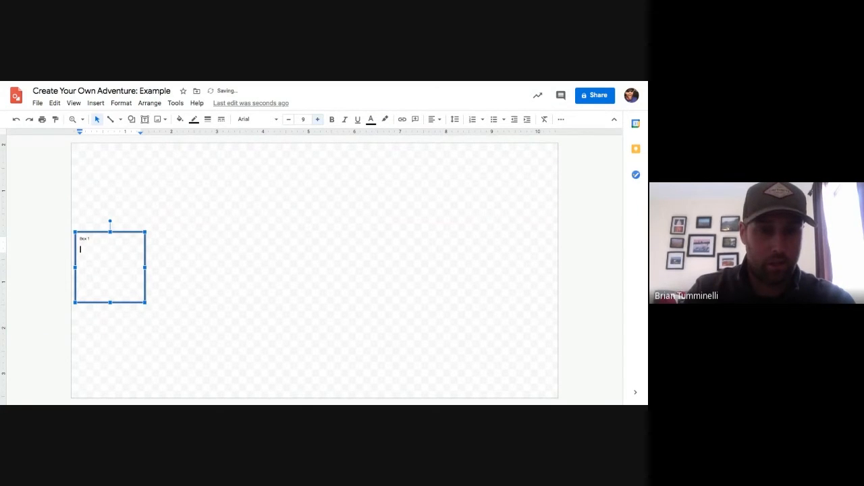
Below the Box 1 heading, add "This is my example: Choose A or B" in size 12 text.
click(317, 119)
text(This is )
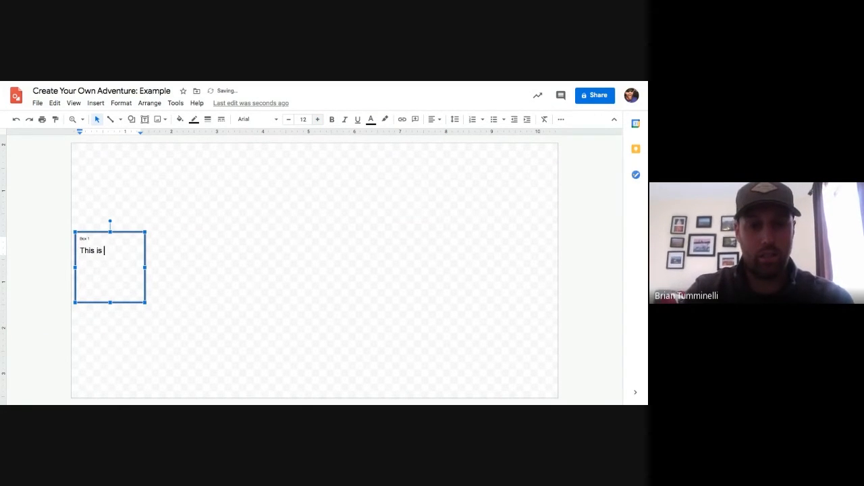
text(my example: )
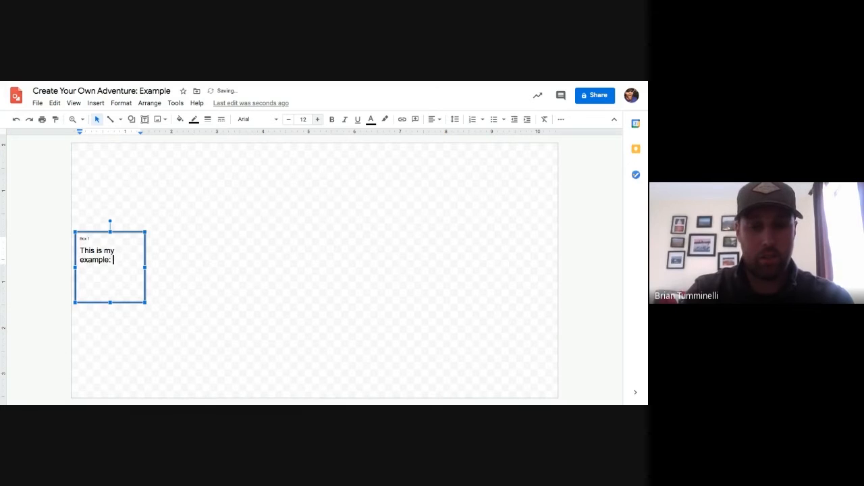
text(Choose A or B)
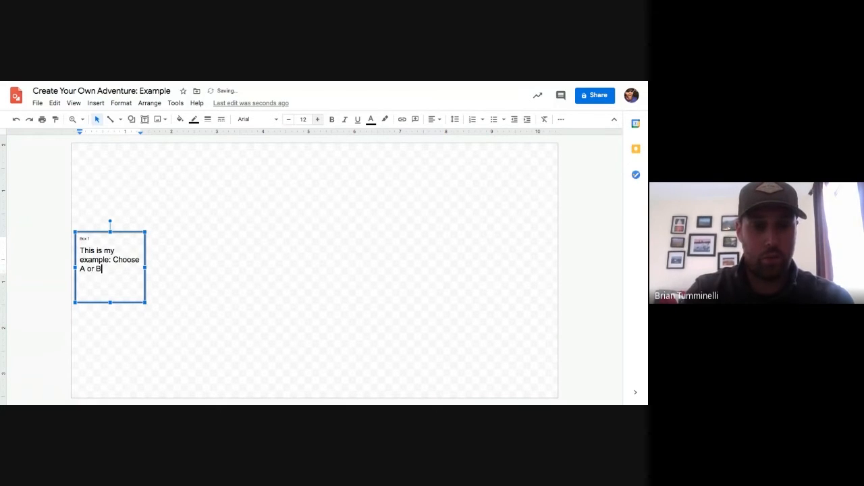
Add the options A and B to Box 1 on separate lines, each preceded by a blank line.
key(Return)
key(Return)
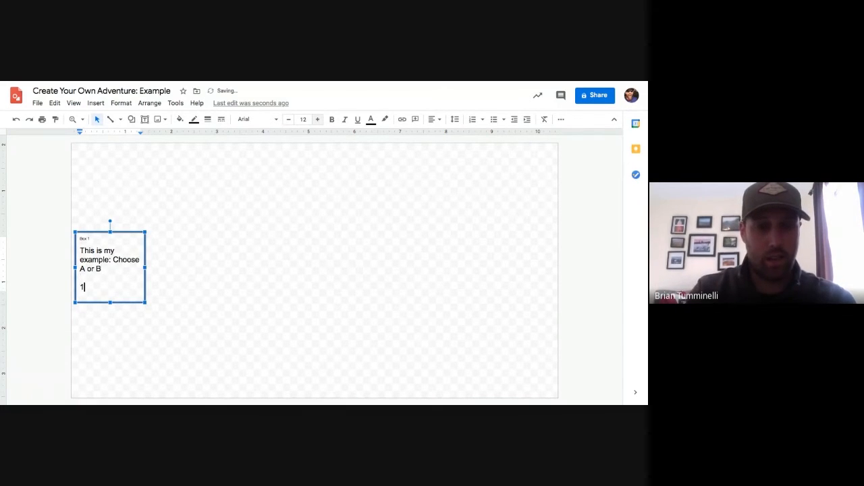
text(A)
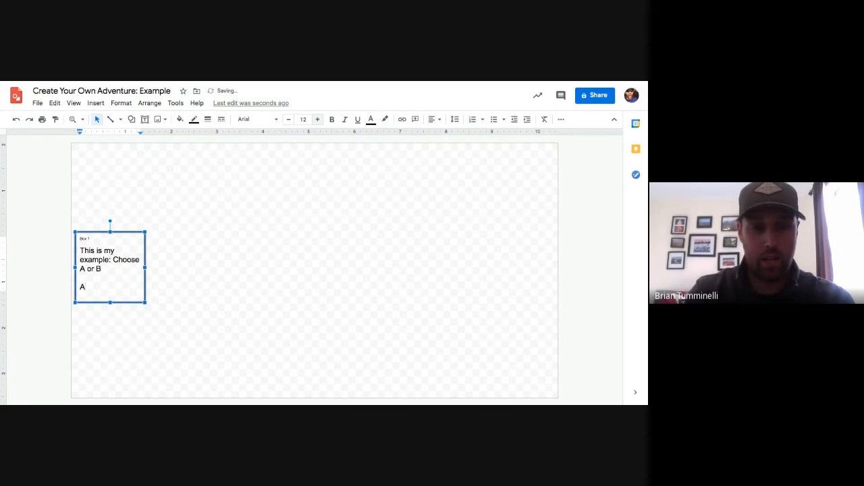
key(Return)
key(Return)
text(B)
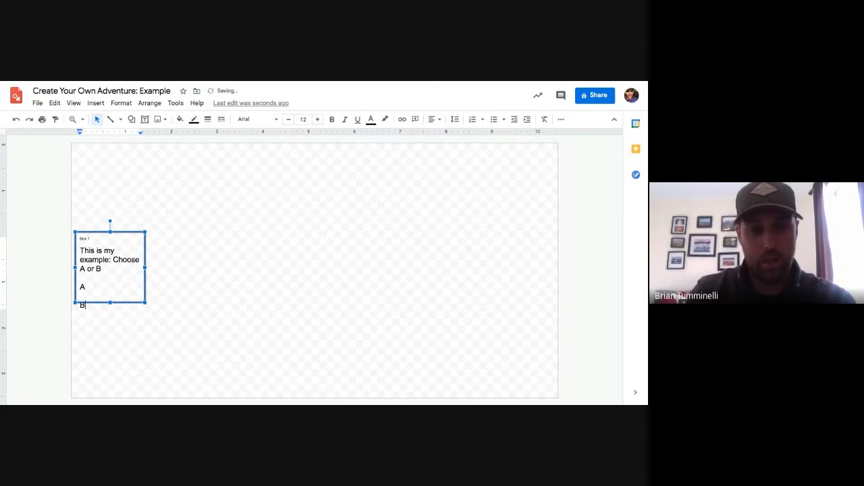
key(Escape)
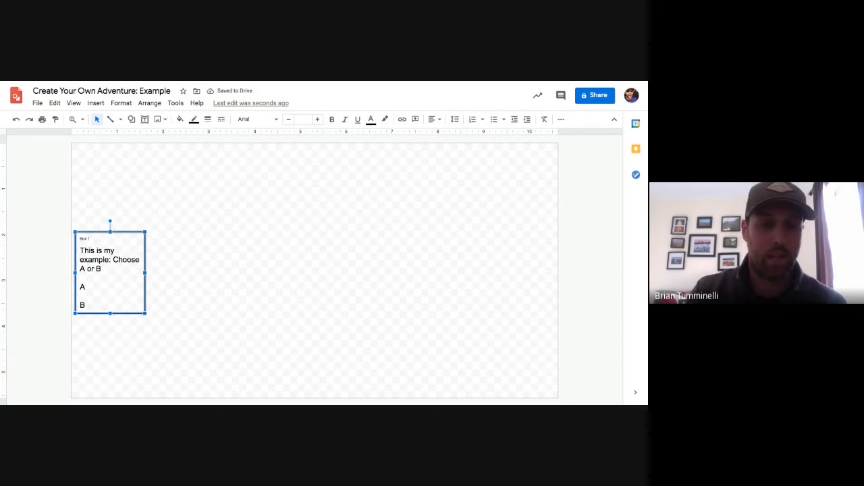
key(Escape)
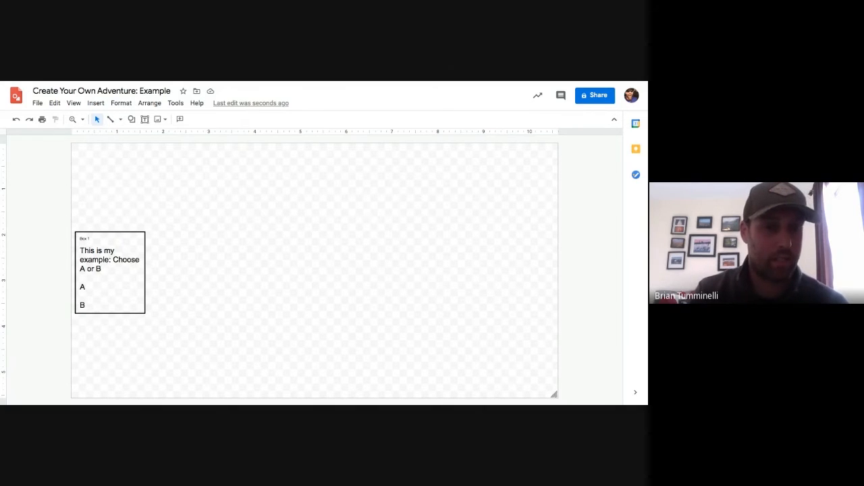
Draw two lines branching from the right edge of Box 1, one sloping upward and one sloping downward.
click(110, 119)
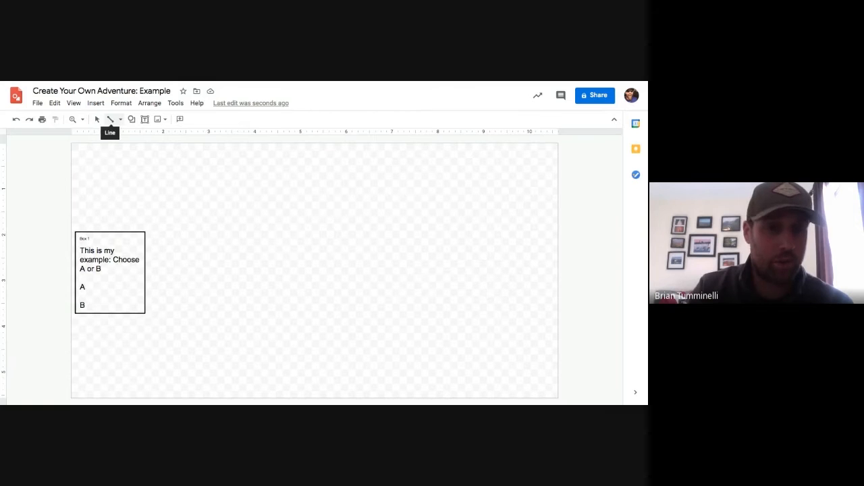
click(110, 119)
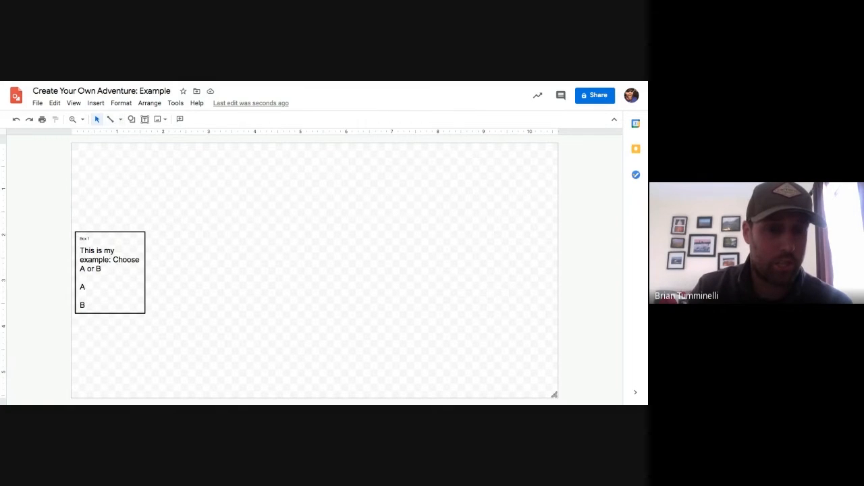
click(110, 120)
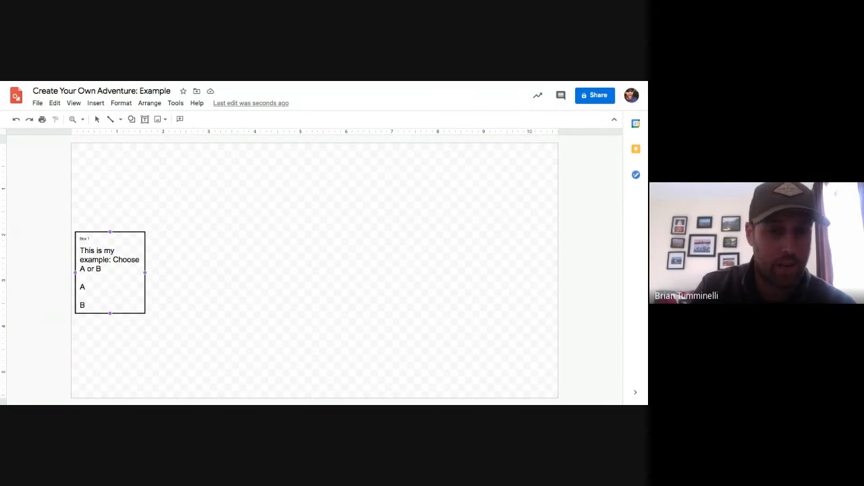
drag(146, 241, 214, 192)
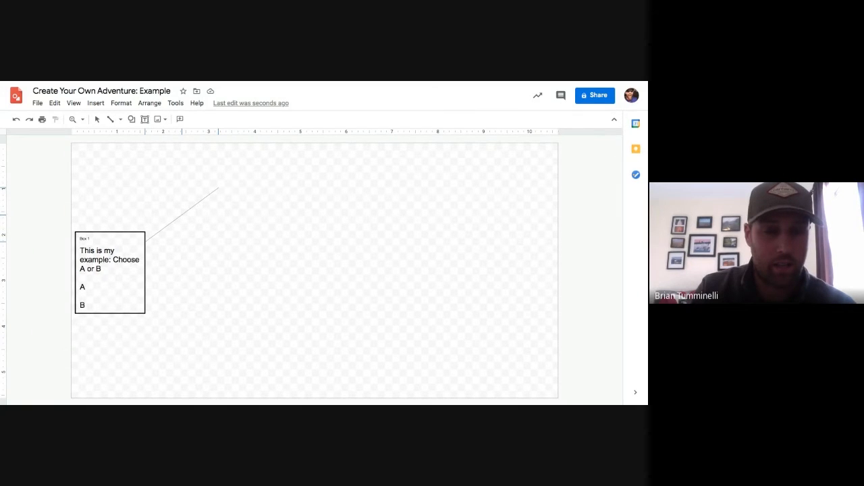
drag(218, 189, 219, 188)
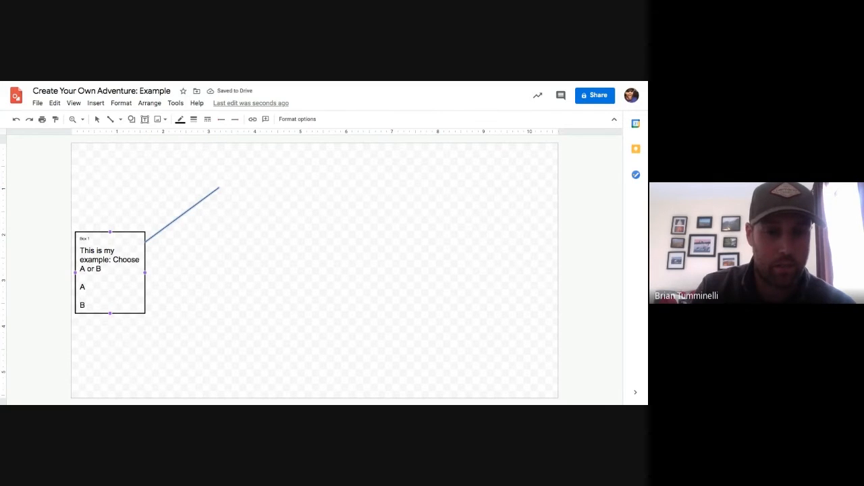
drag(145, 291, 217, 325)
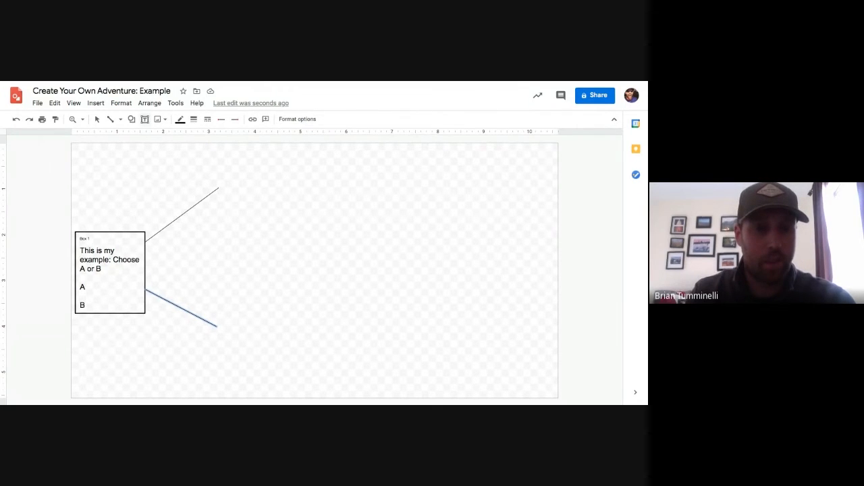
Add a text box about 1.9 by 1.5 inches at the upper line's end with a 1px border.
click(144, 120)
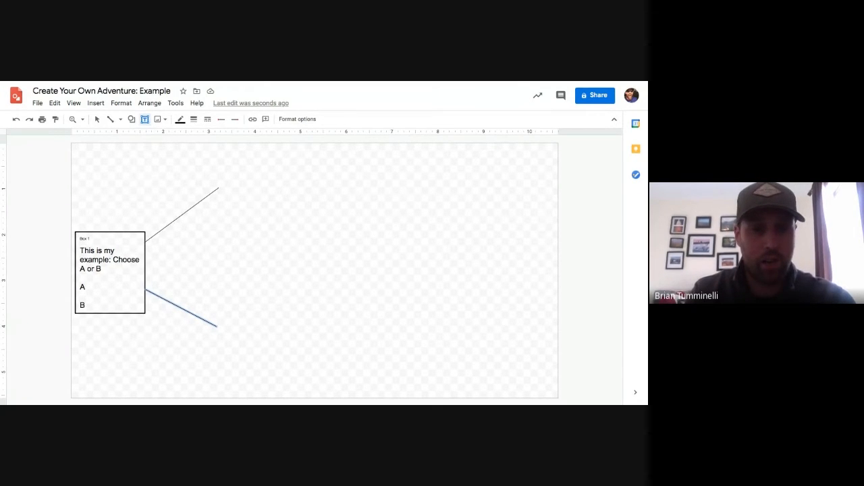
drag(220, 155, 306, 221)
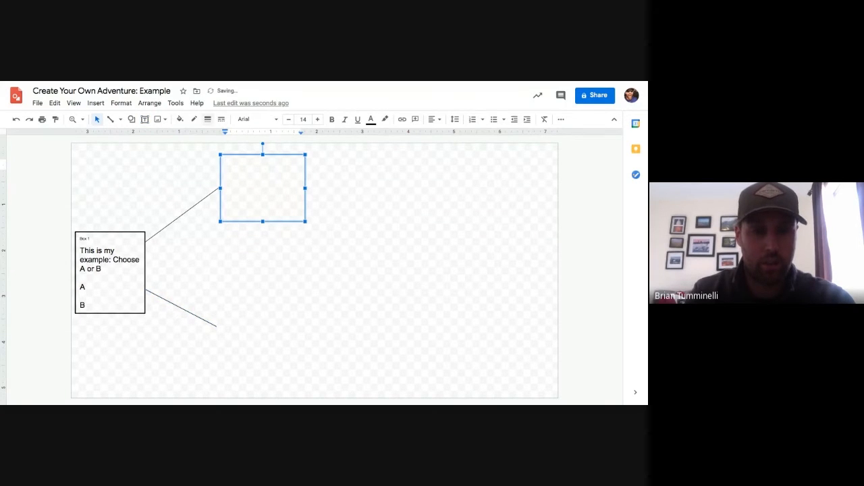
click(208, 119)
click(219, 137)
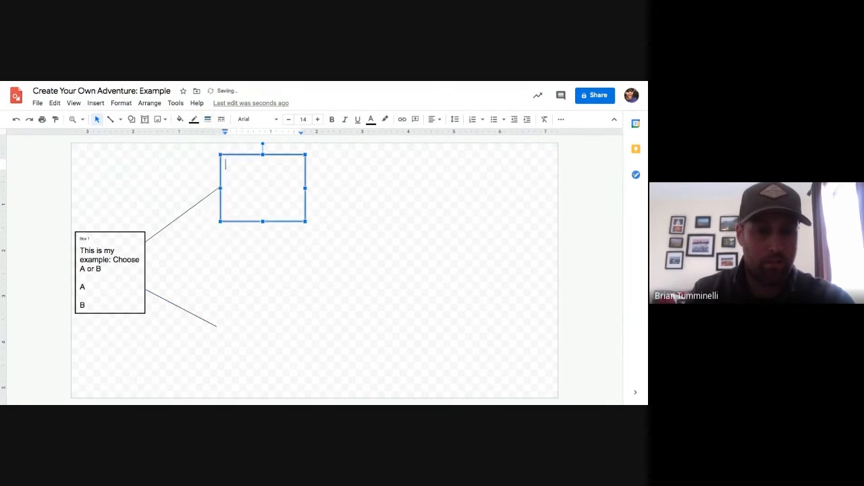
Add a text box about 1.9 by 1.6 inches at the lower line's end with a 1px border.
click(145, 120)
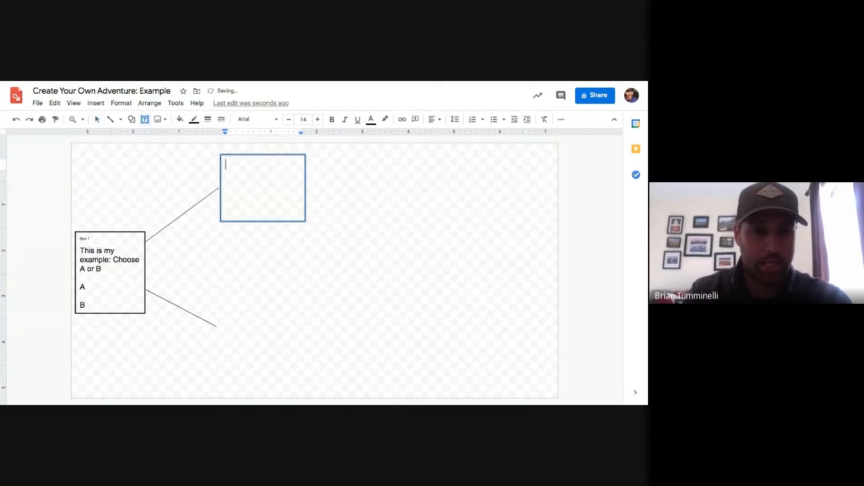
drag(221, 301, 310, 373)
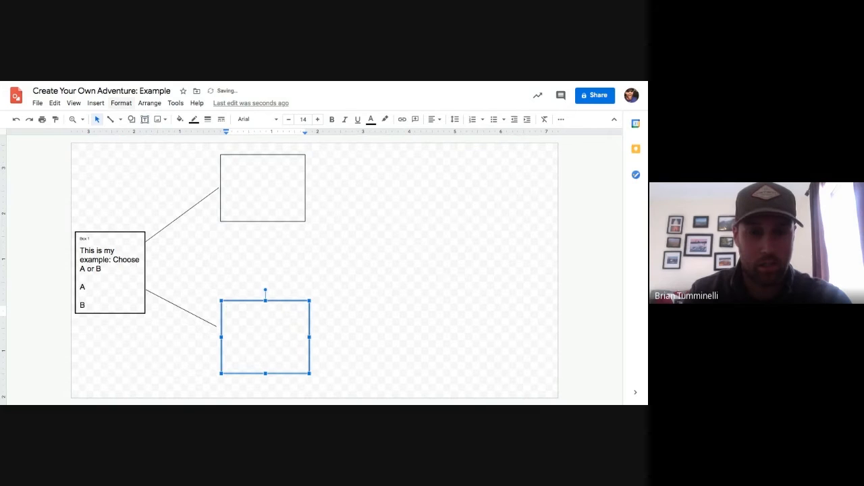
click(207, 119)
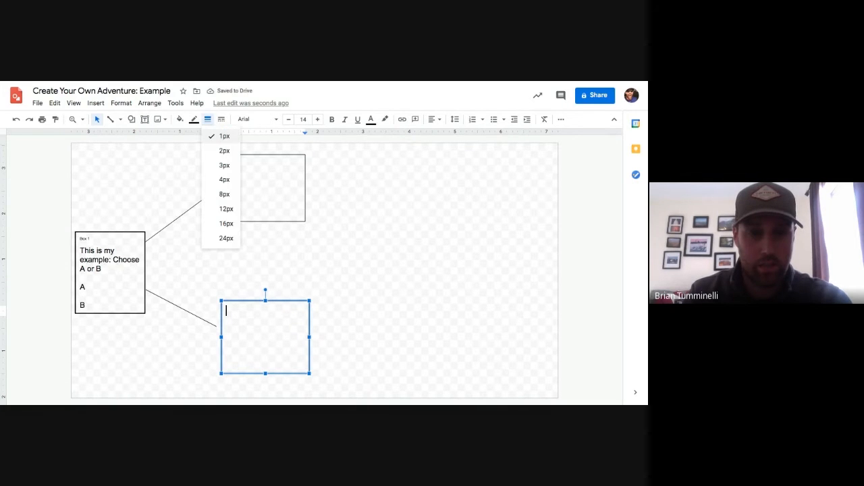
click(224, 137)
click(365, 253)
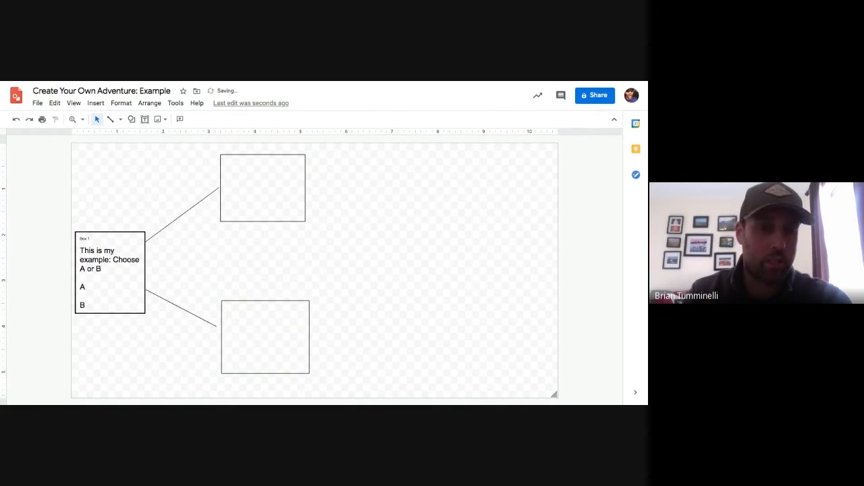
Head the upper branch's text box "Box 2" and start a new paragraph below it.
click(264, 189)
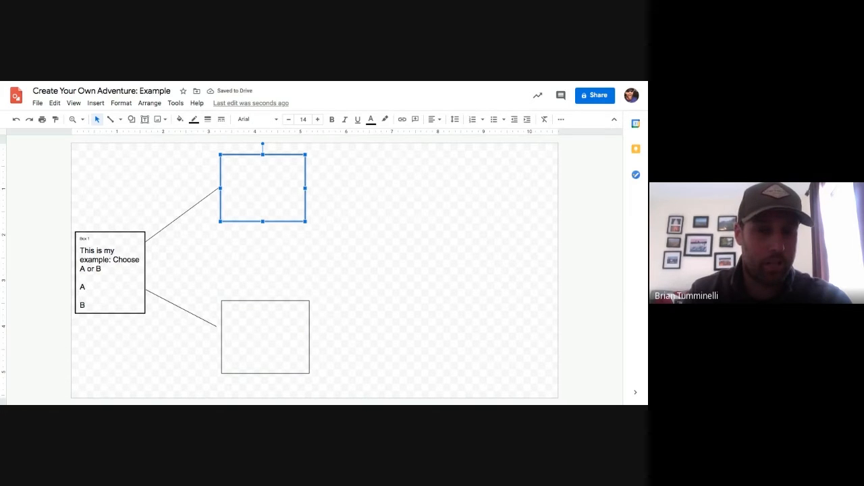
key(Return)
text(Yo)
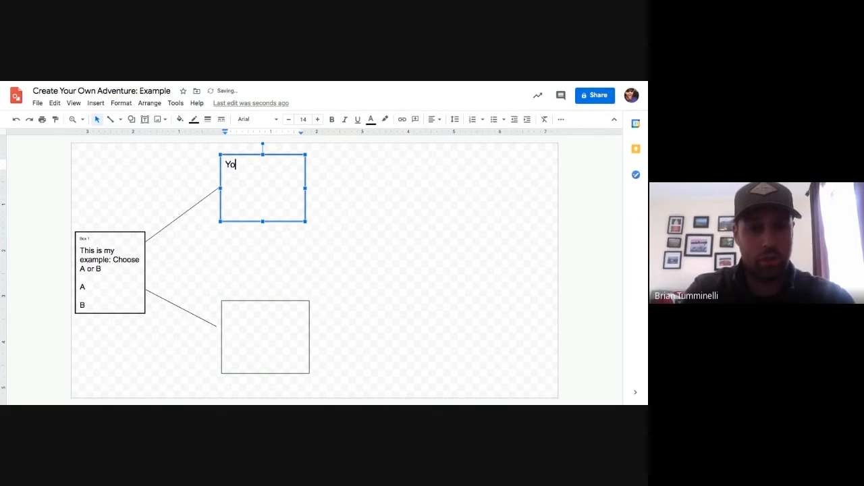
key(BackSpace)
key(BackSpace)
text(Box 2)
key(Return)
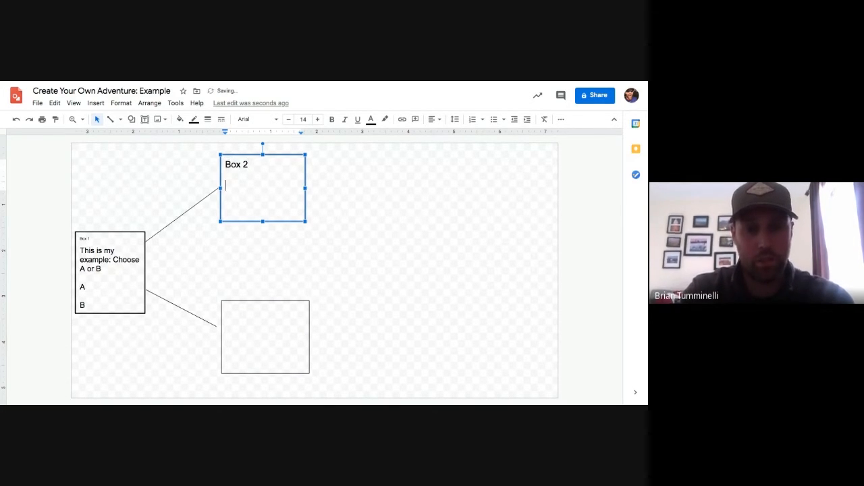
Enter "You chose A. Now which do you choose?" in Box 2, followed by "C or D?" after a blank line.
text(You chose A)
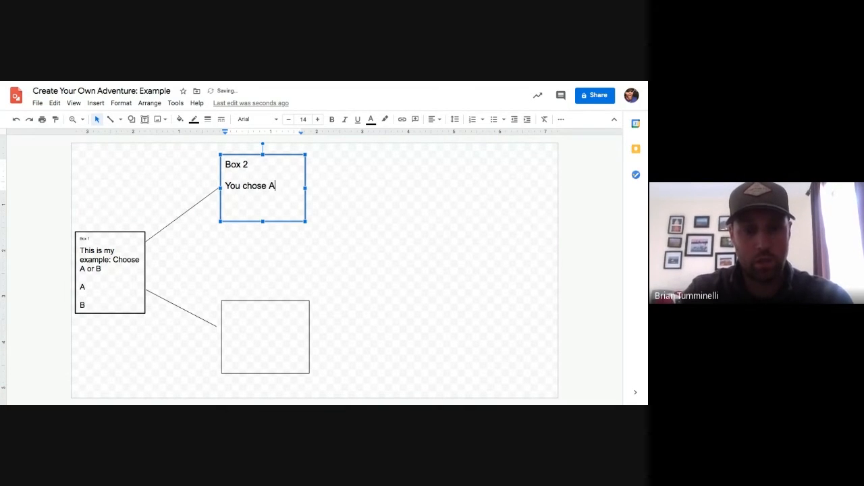
text(. Now which )
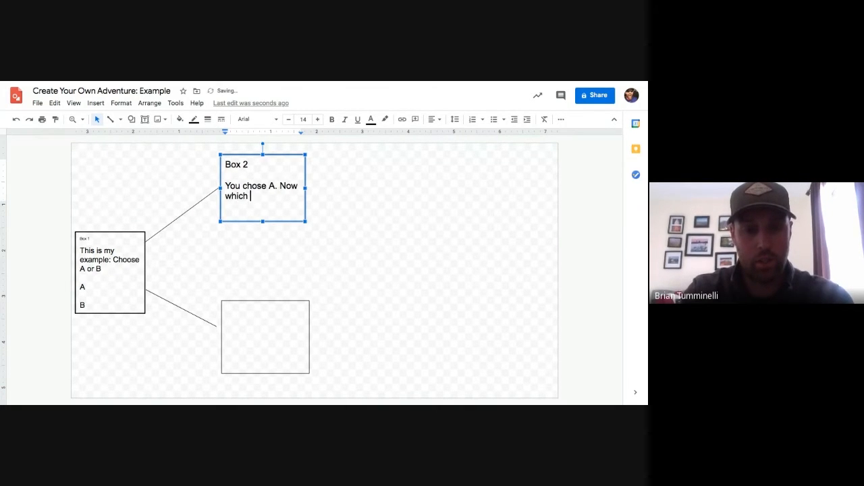
text(do you choose?)
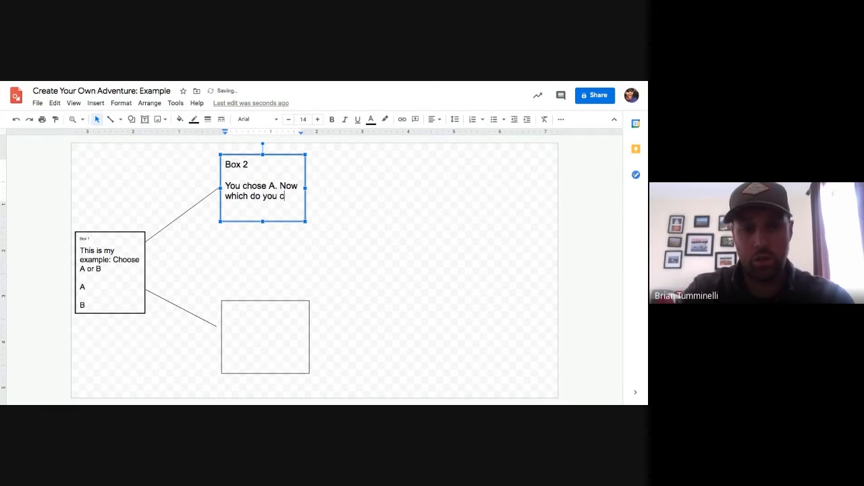
key(Return)
text(C or)
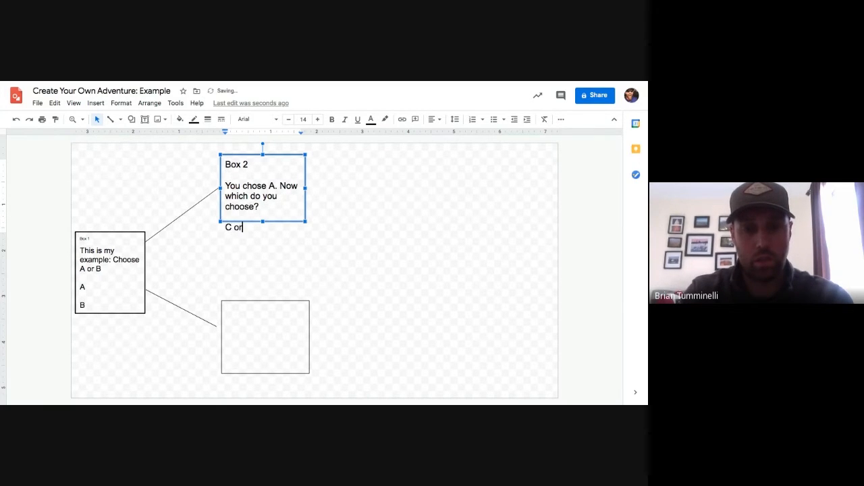
text( D?)
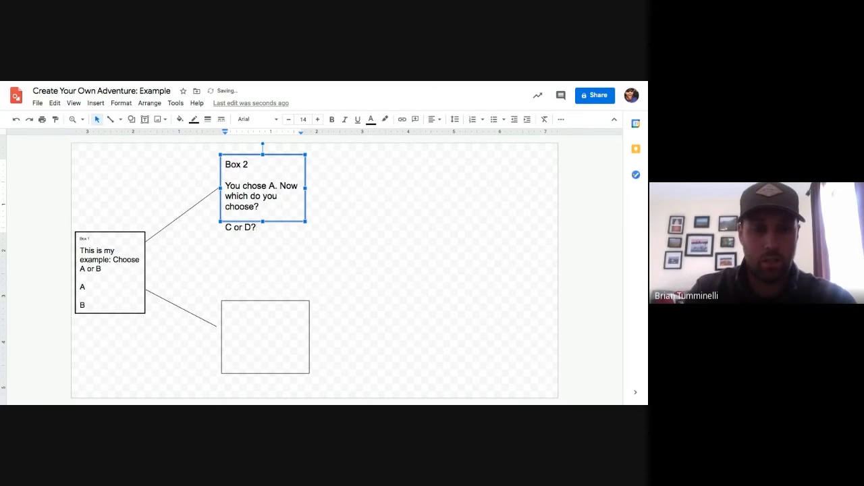
key(Escape)
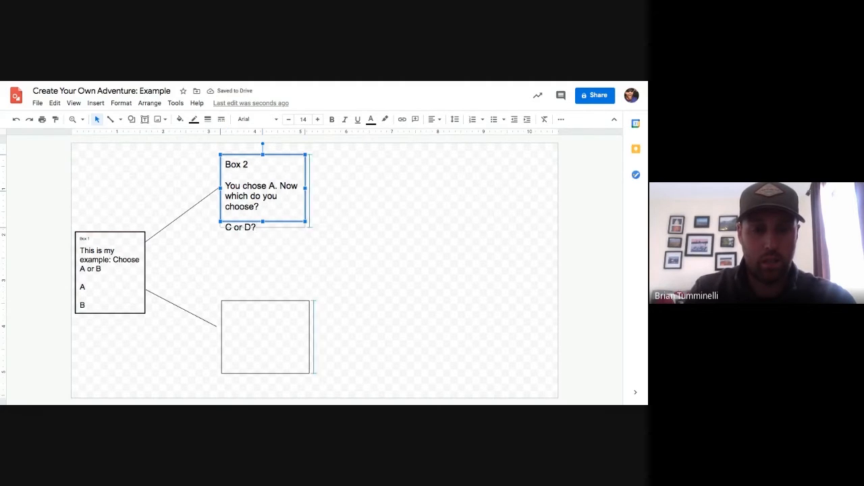
Head the lower branch's empty text box "Box 3" and start a new paragraph after a blank line.
click(265, 337)
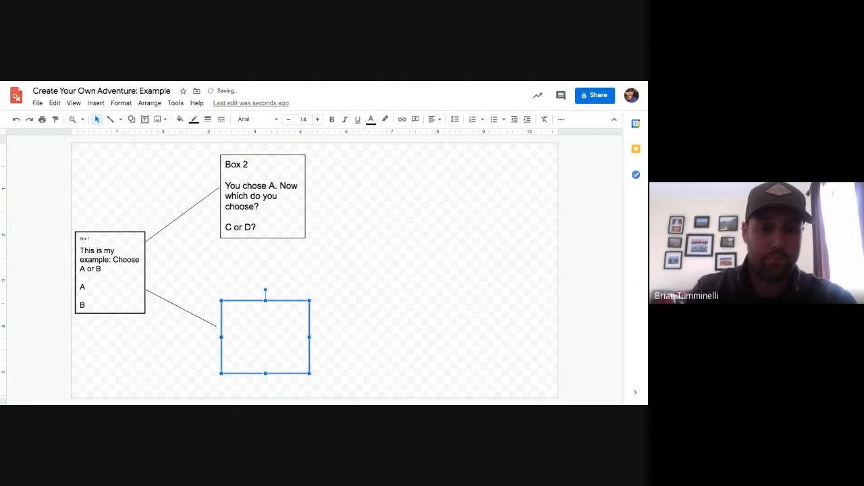
key(Return)
text(Box )
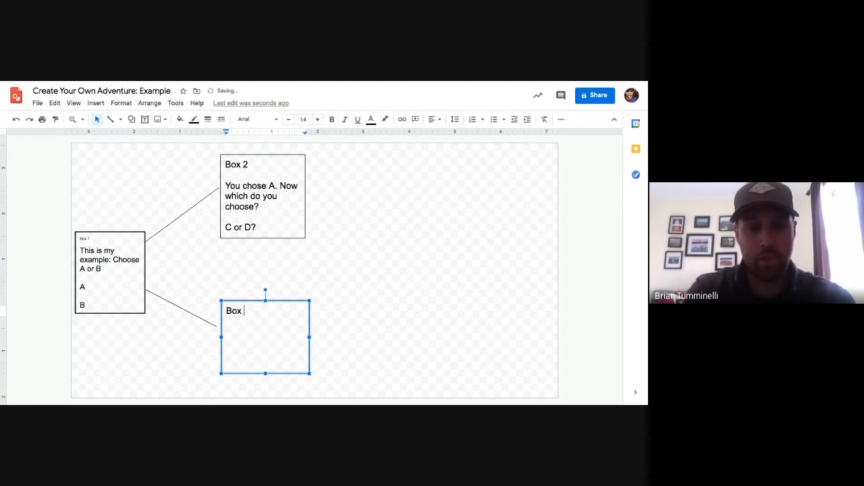
text(3)
key(Return)
key(Return)
Enter "You chose D. Now which do you choose?" and "E or F?" in Box 3, and extend the box's height to fit the text.
text(Yo)
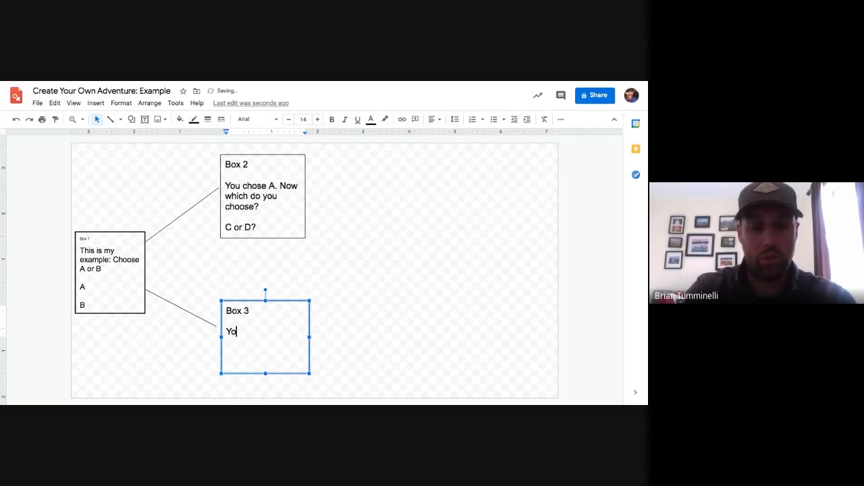
text(u chose D.)
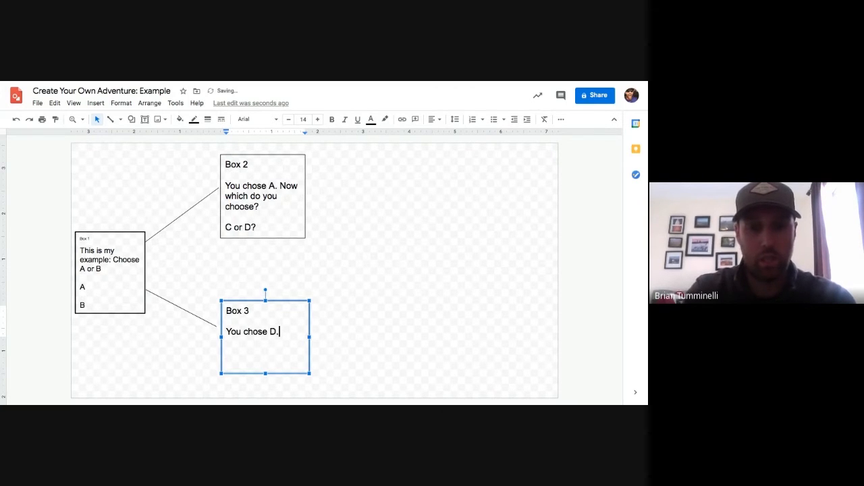
text( Now which do you chos)
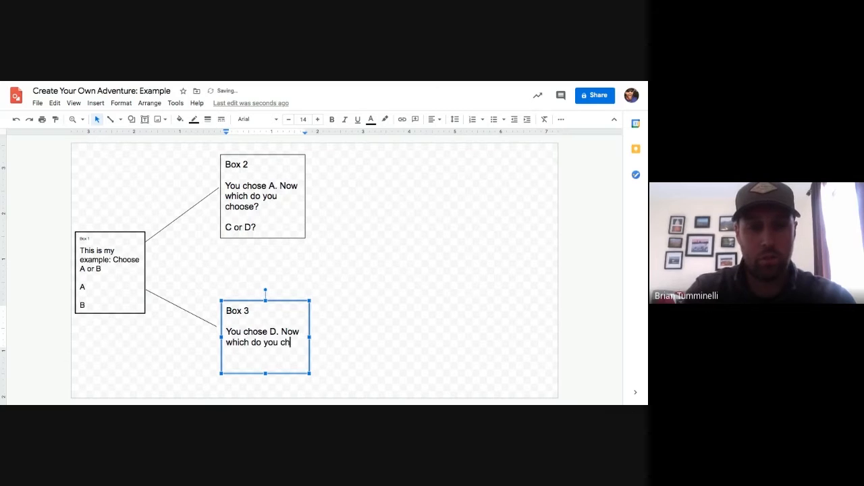
key(BackSpace)
key(BackSpace)
text(oose?)
key(Return)
key(Return)
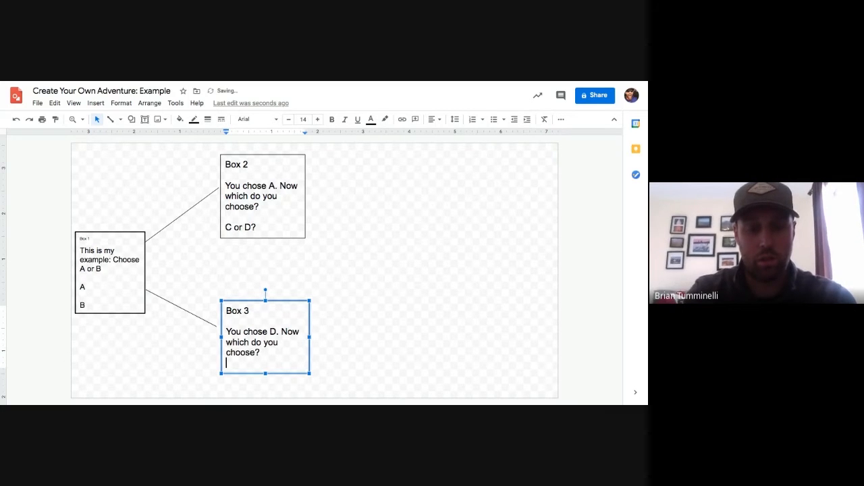
text(E or F?)
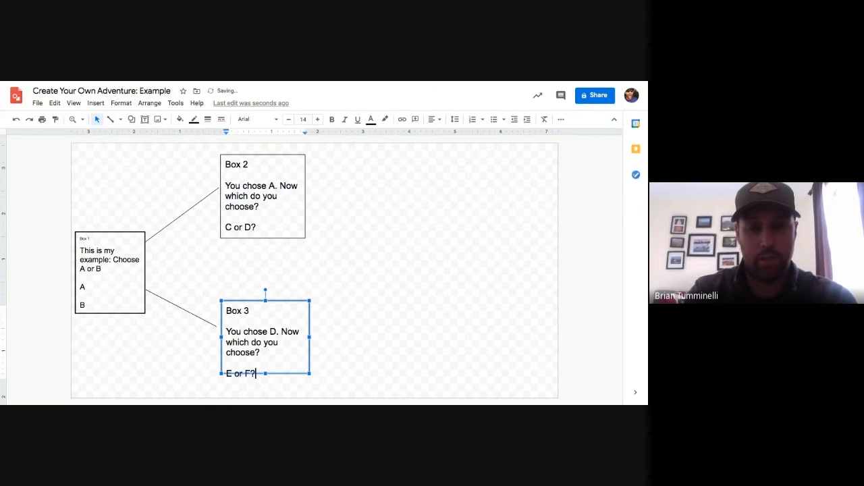
drag(265, 373, 266, 382)
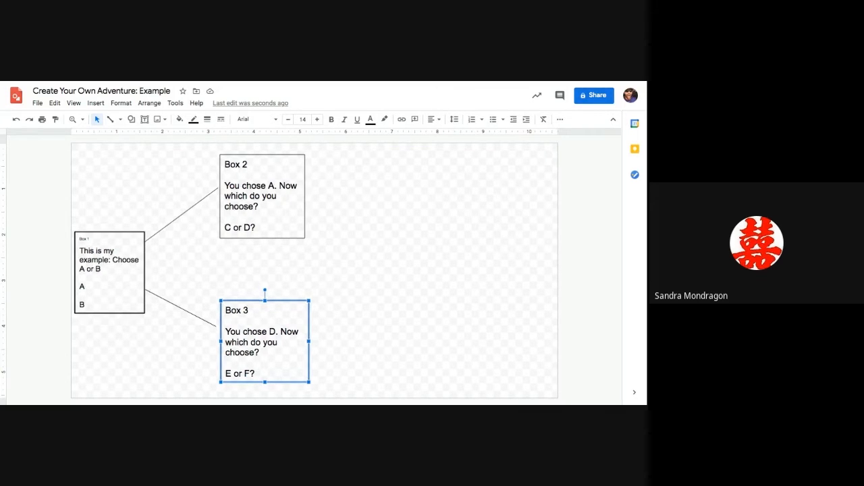
Correct the chosen letter in Box 3's sentence to B.
click(260, 309)
double_click(273, 332)
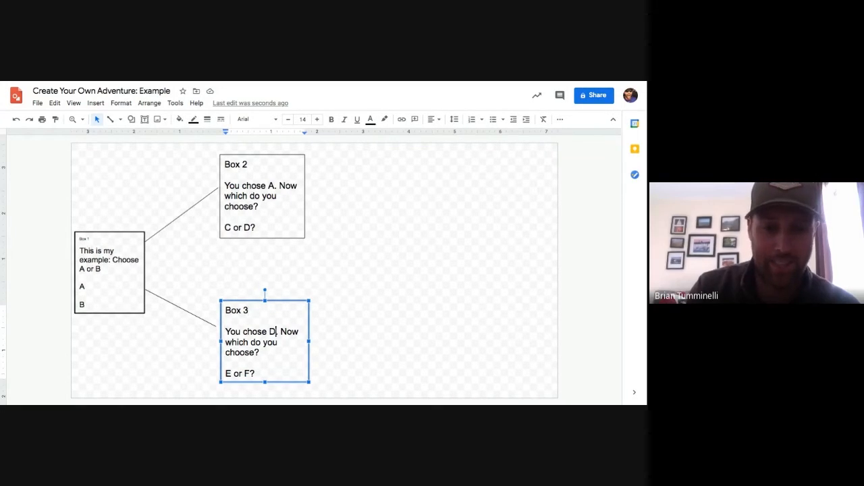
key(BackSpace)
text(B)
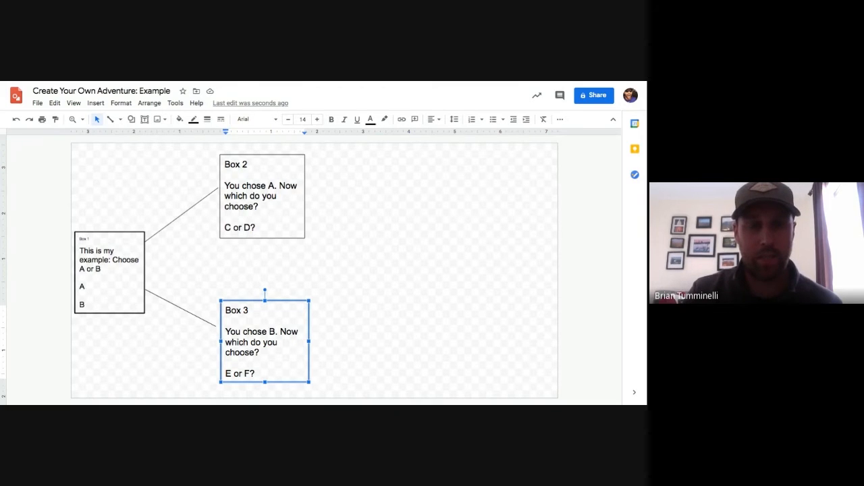
Switch to the "Choose your own adventure - Factory Life" drawing and examine how its branching boxes are connected.
key(ctrl+Tab)
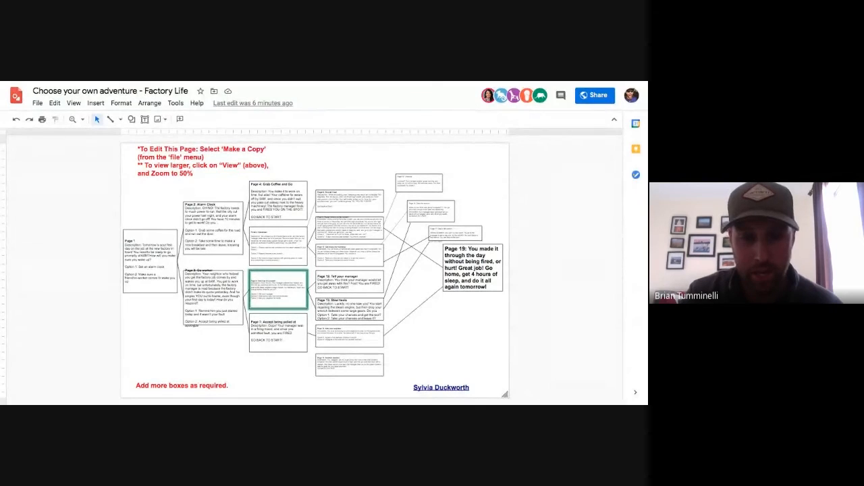
click(272, 251)
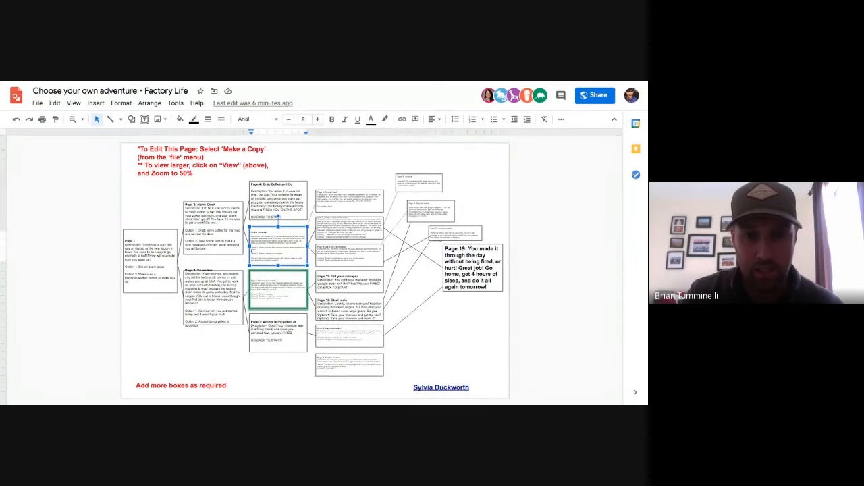
key(Escape)
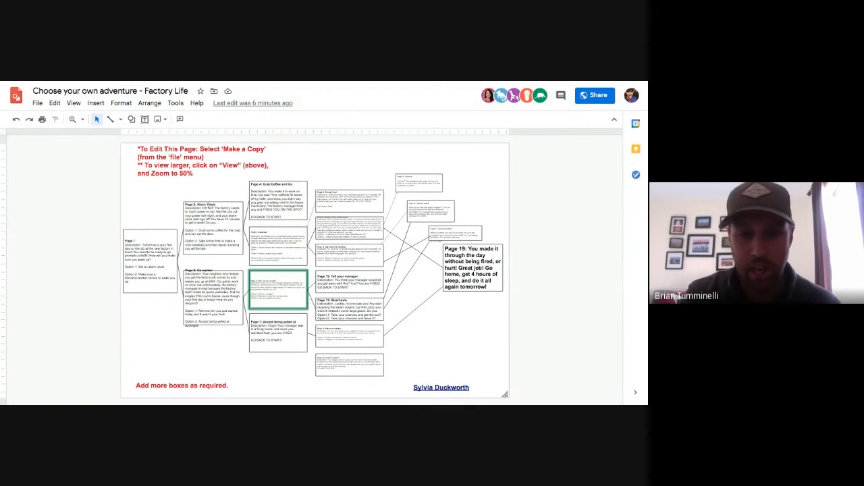
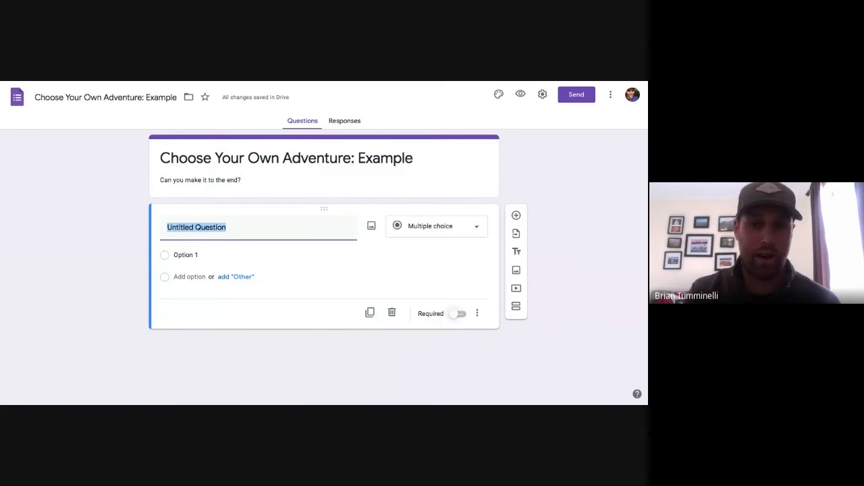
Make the Google Forms question required and copy Box 1's sentence "This is my example: Choose A or B" from the drawing into its title.
click(457, 314)
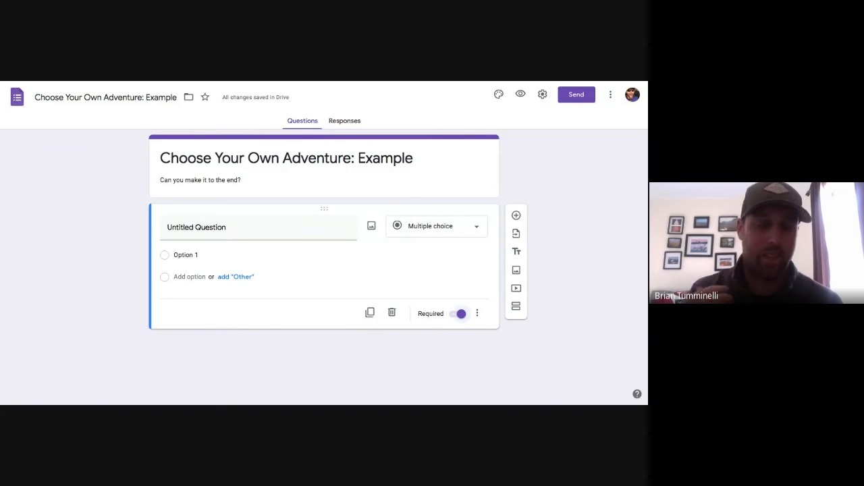
click(208, 227)
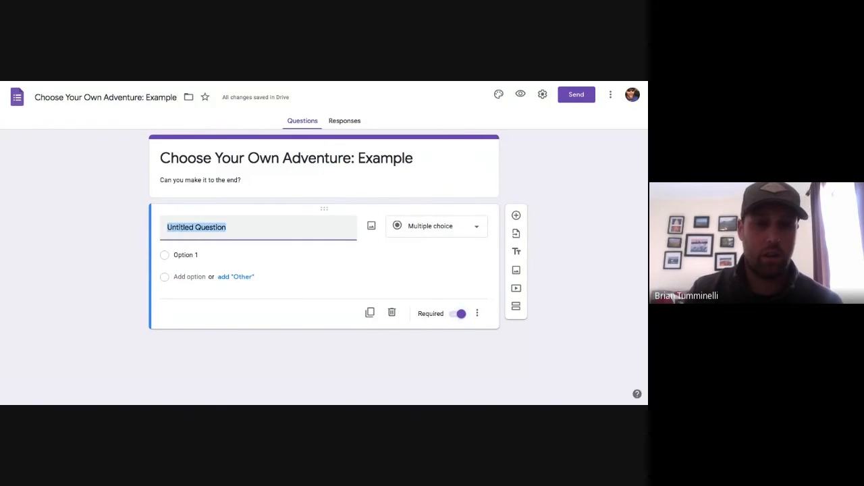
key(super+Tab)
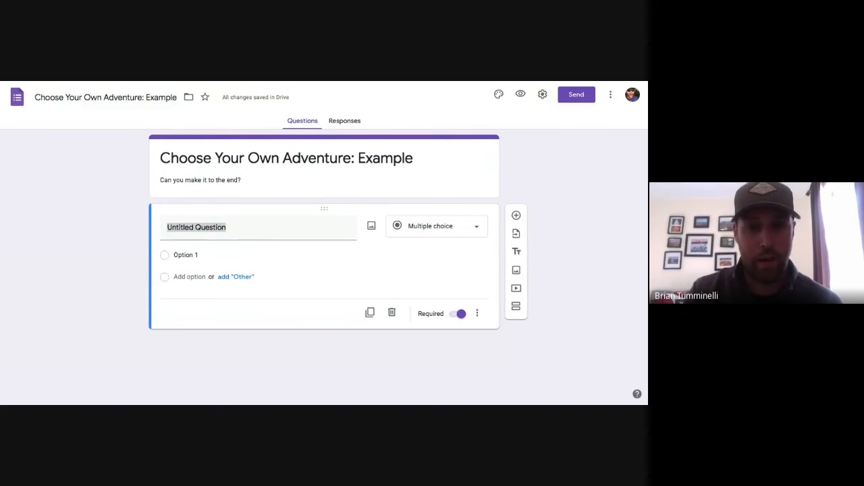
key(ctrl+Tab)
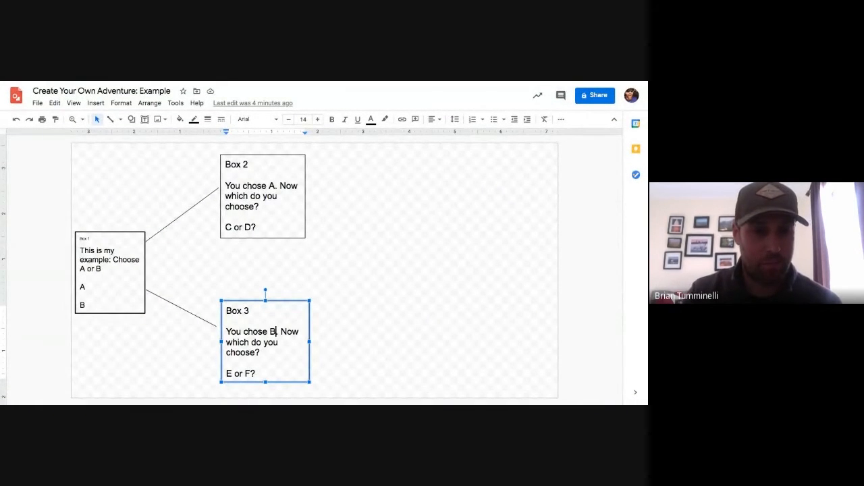
triple_click(94, 260)
click(99, 260)
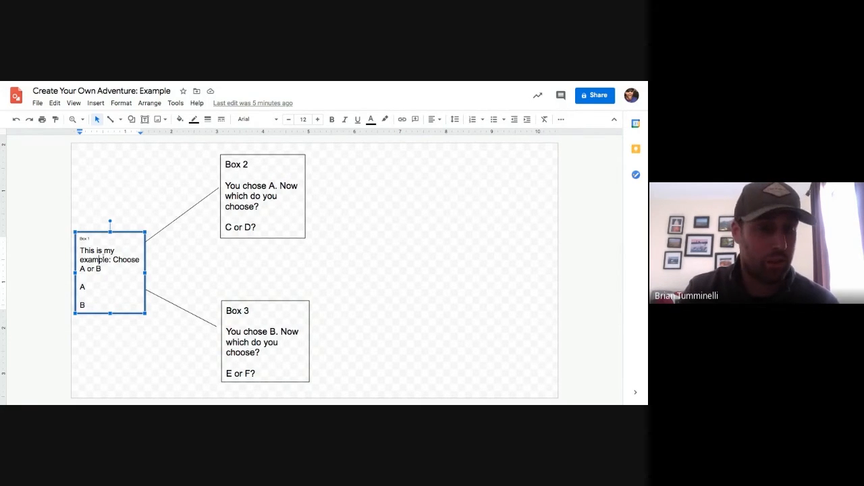
triple_click(103, 260)
key(ctrl+c)
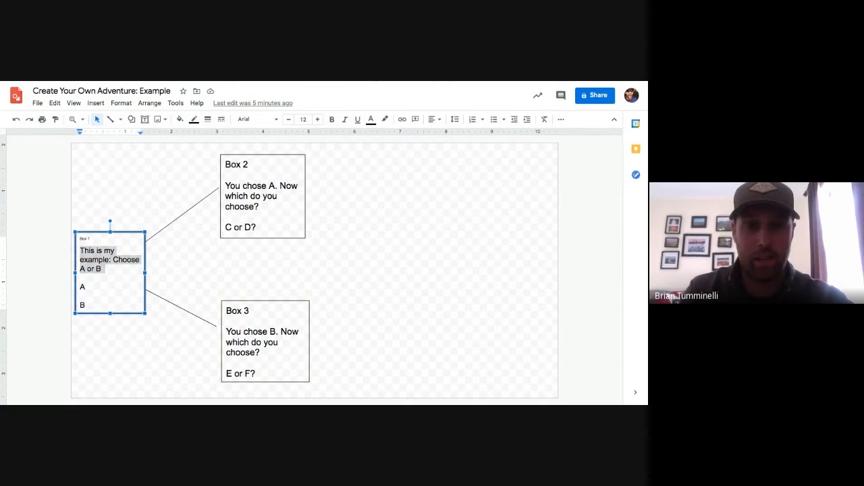
key(ctrl+Tab)
key(ctrl+v)
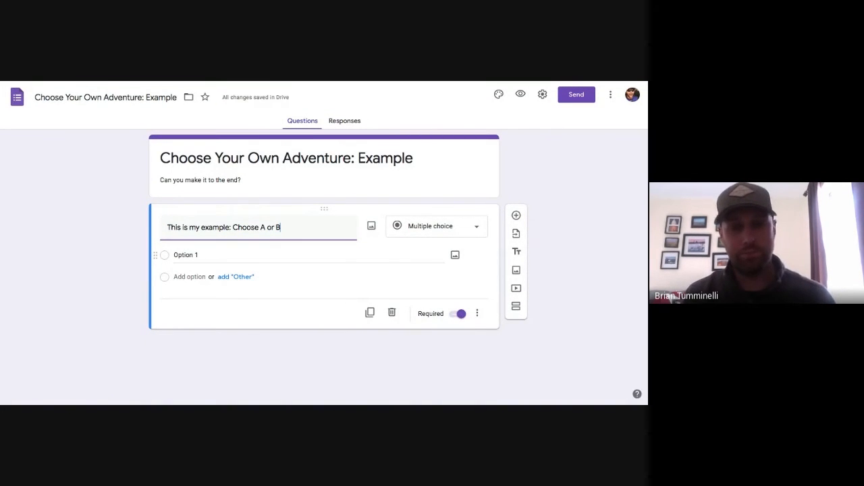
Enter A and B as the question's two answer options.
click(196, 256)
text(A)
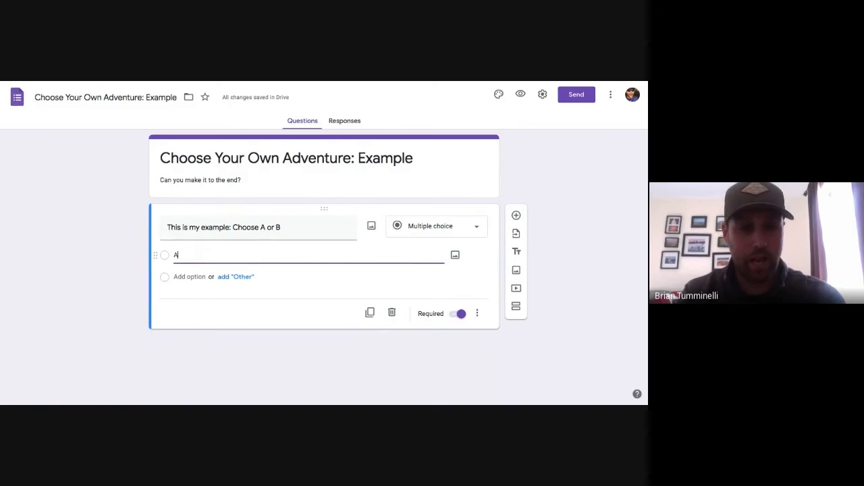
key(Return)
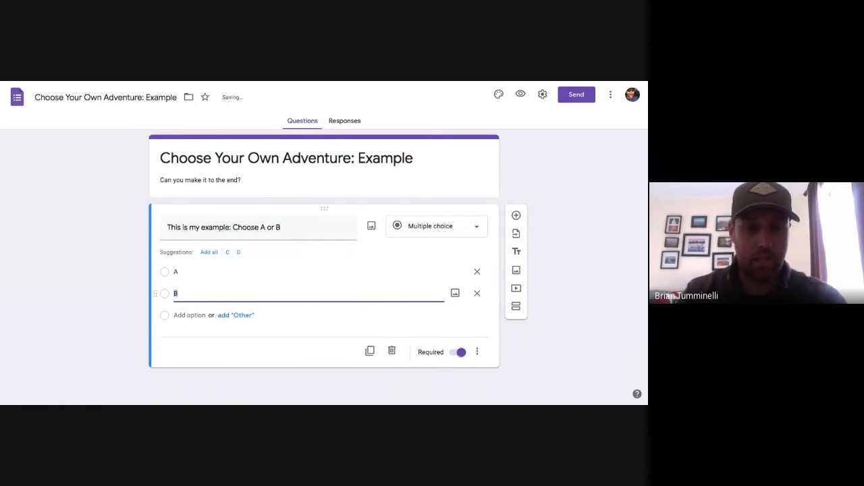
text(B)
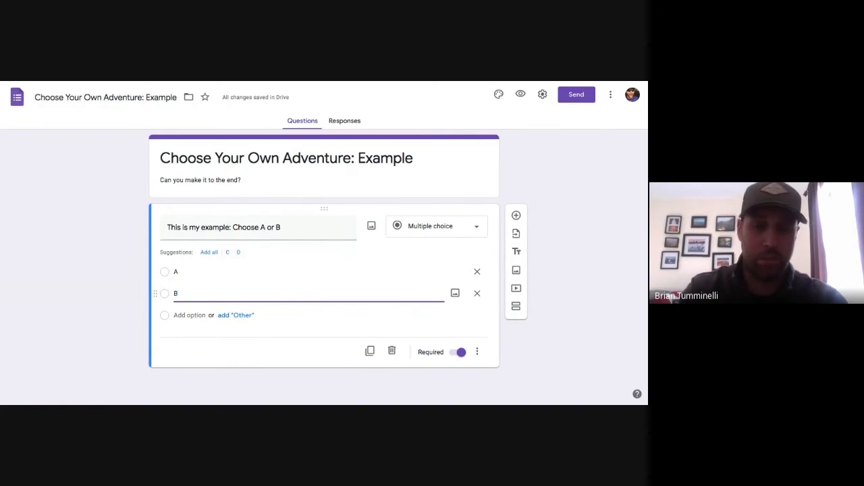
key(Escape)
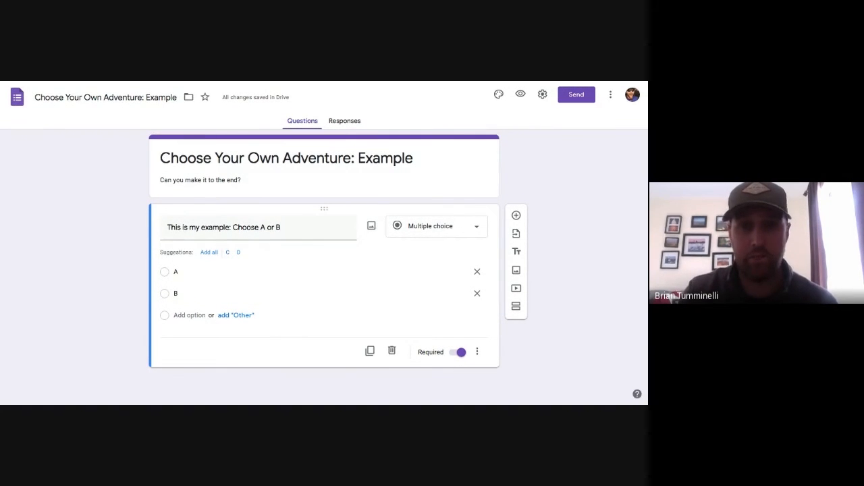
Add a second form section titled "Choose Your Own Adventure: Example" and add a blank multiple-choice question to it.
key(ctrl+Tab)
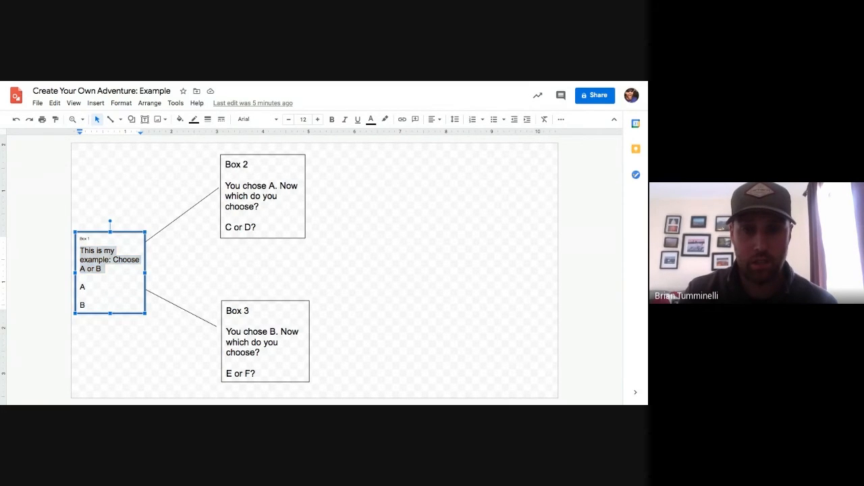
key(ctrl+Tab)
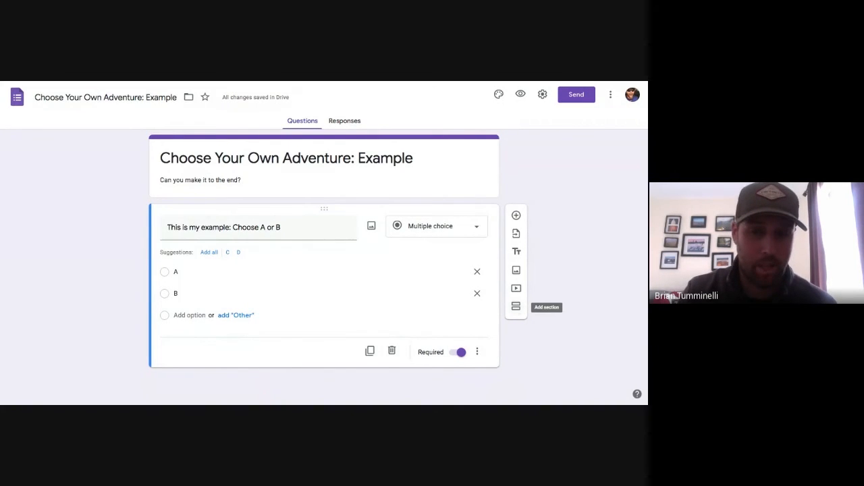
click(515, 307)
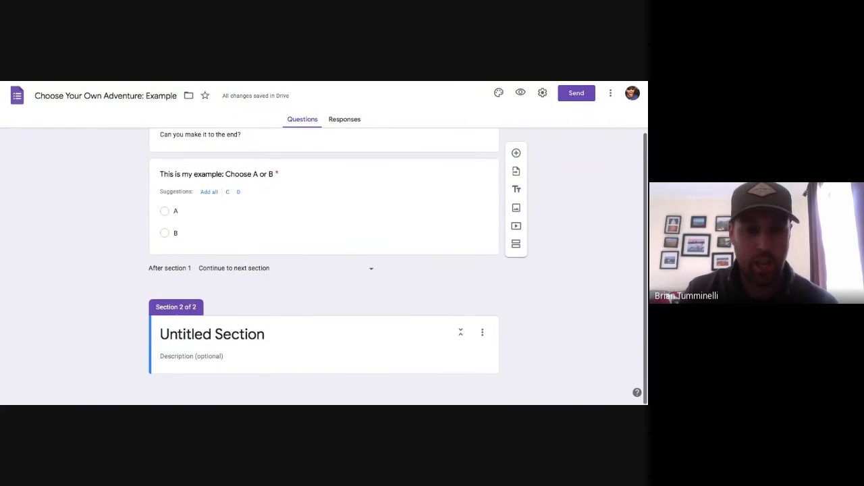
click(212, 334)
text(Choose Y)
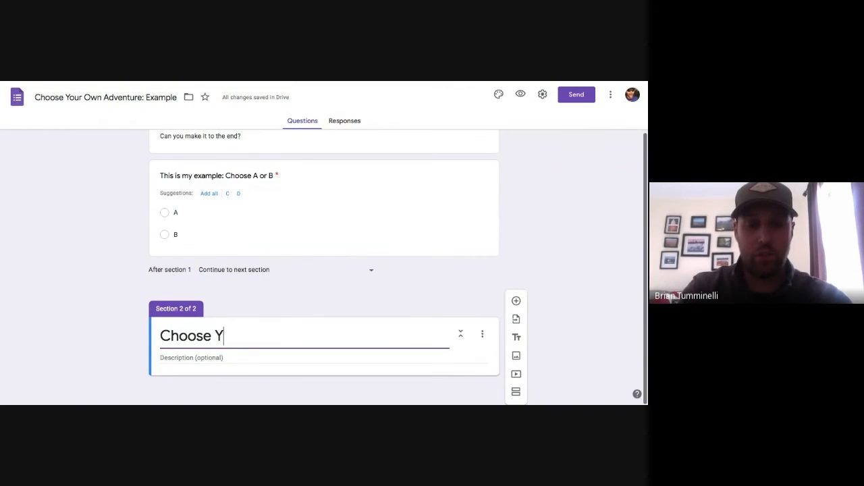
text(our Own Adventure,)
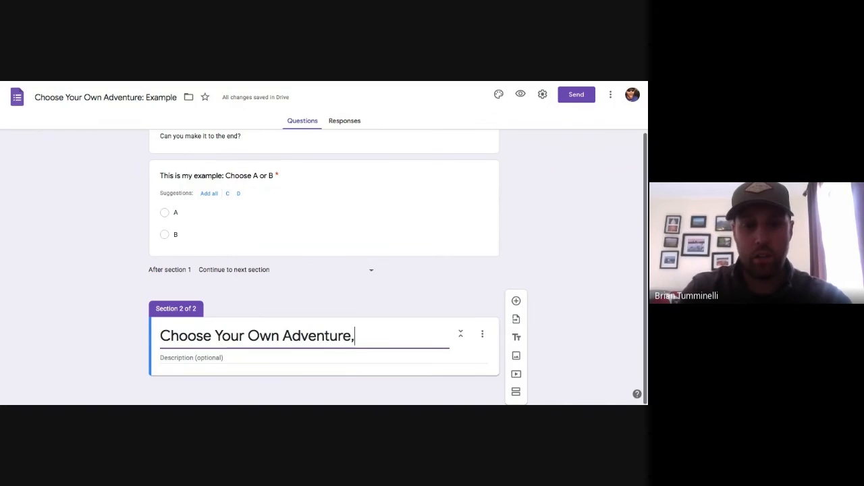
key(BackSpace)
text(: Example)
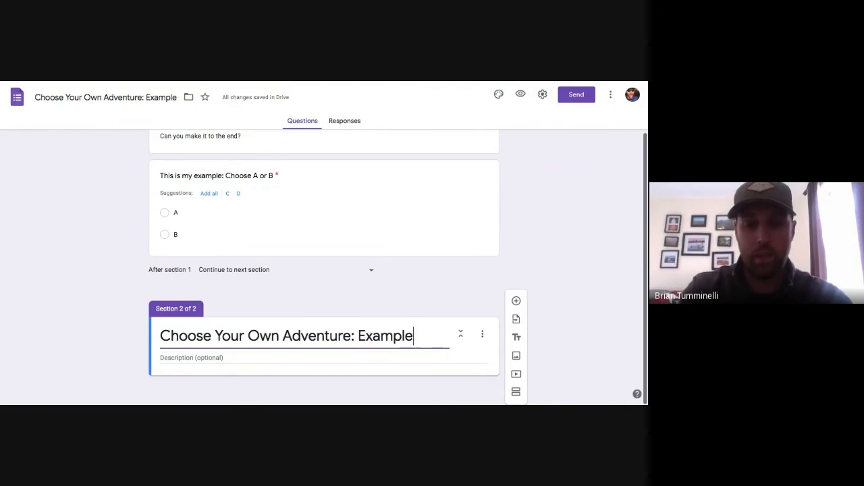
key(Tab)
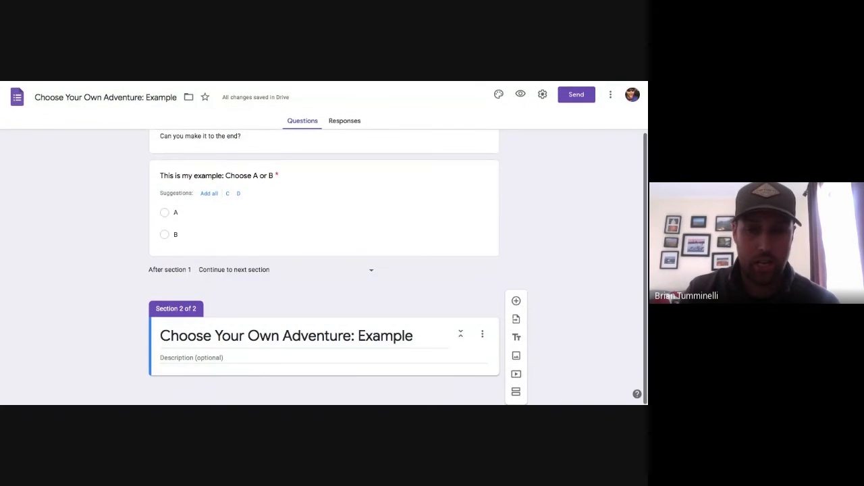
click(516, 301)
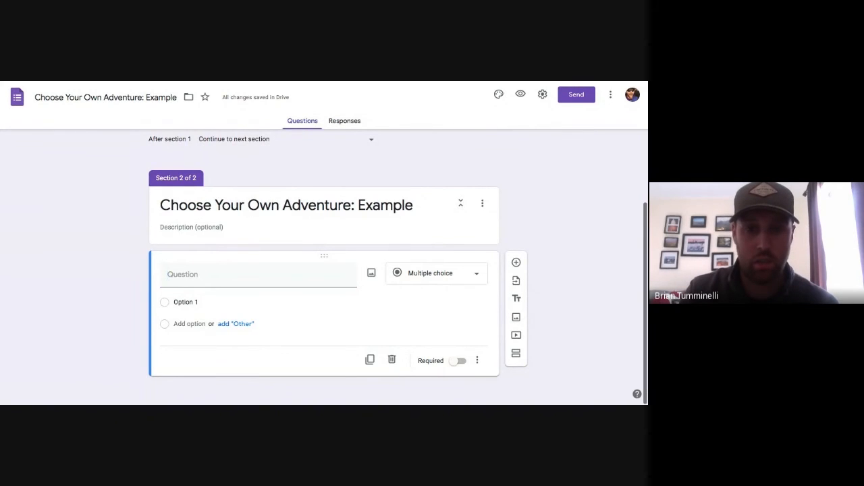
Copy Box 2's sentence "You chose A. Now which do you choose?" from the drawing into the section 2 question title.
key(ctrl+Tab)
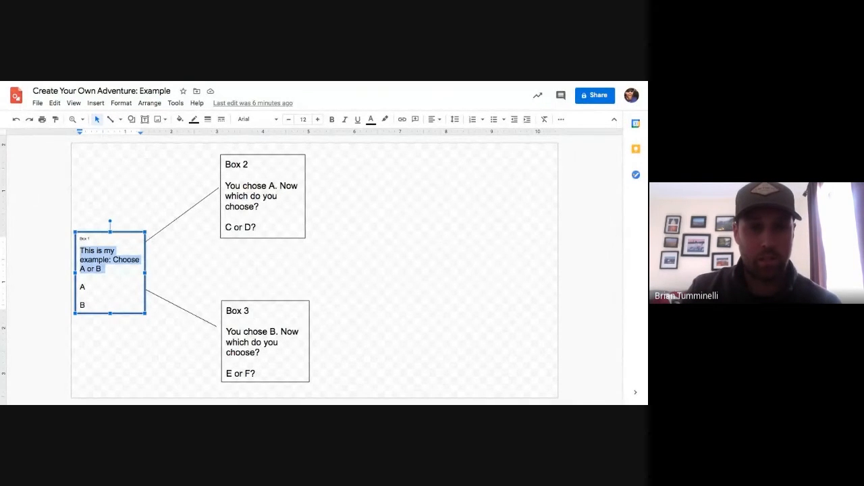
click(231, 186)
click(225, 186)
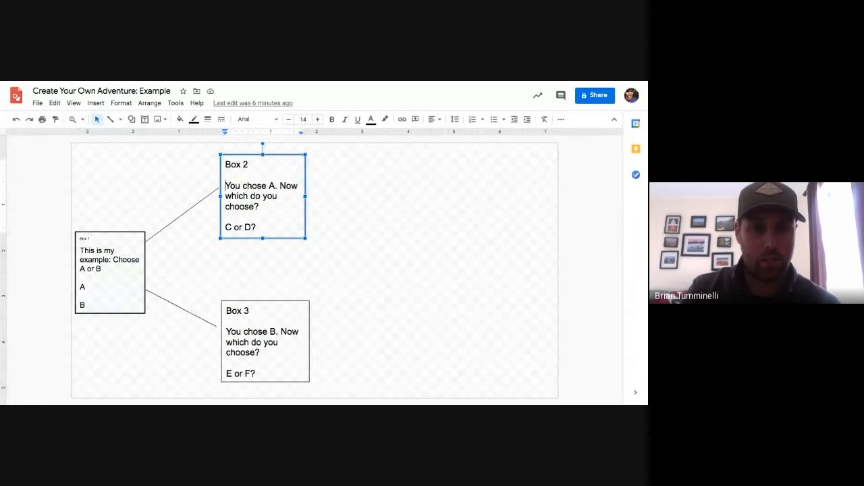
drag(226, 185, 259, 207)
key(ctrl+c)
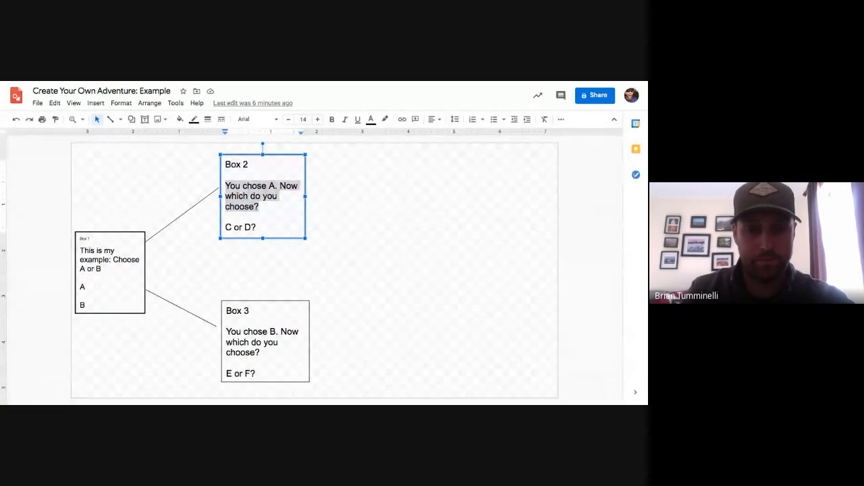
key(ctrl+Tab)
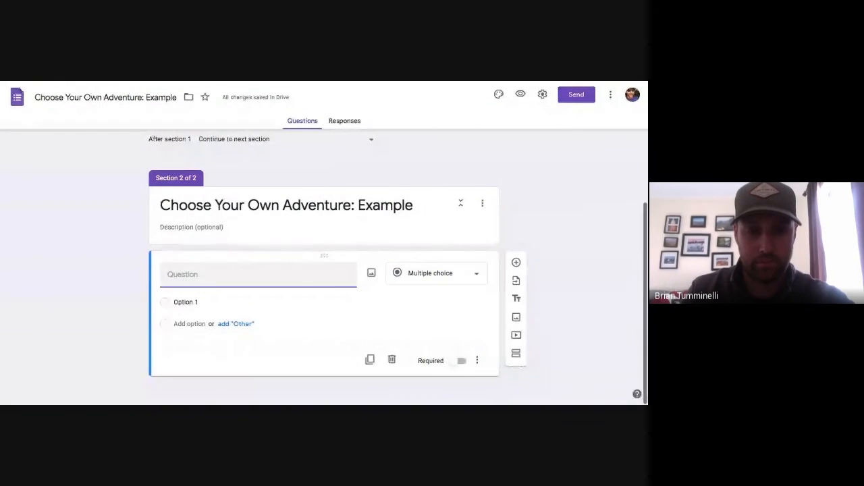
key(ctrl+v)
Enter C and D as the section 2 question's answer options and make the question required.
click(202, 302)
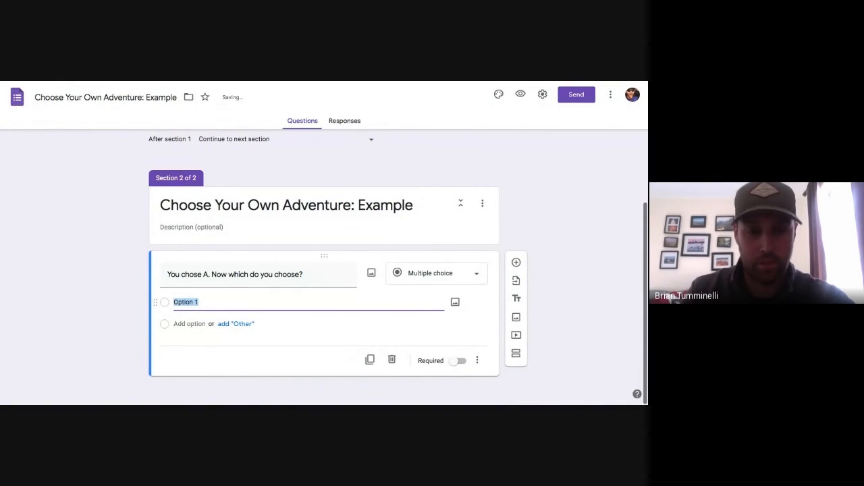
text(C)
key(Return)
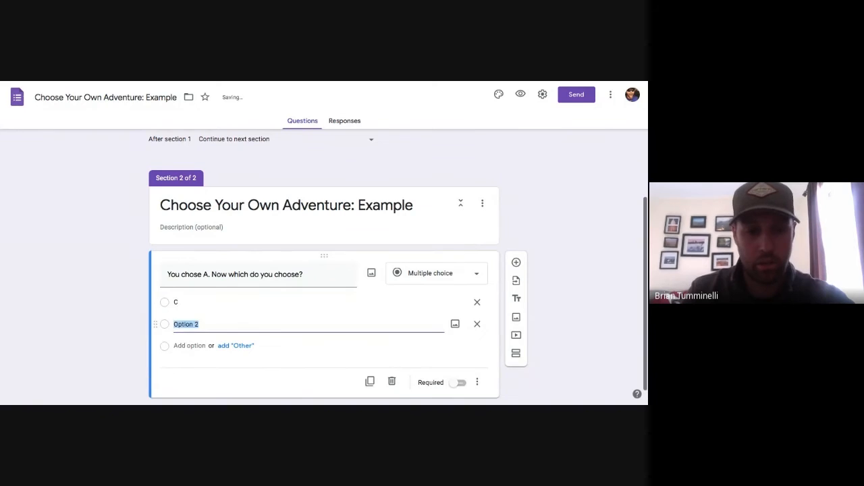
text(D)
click(405, 351)
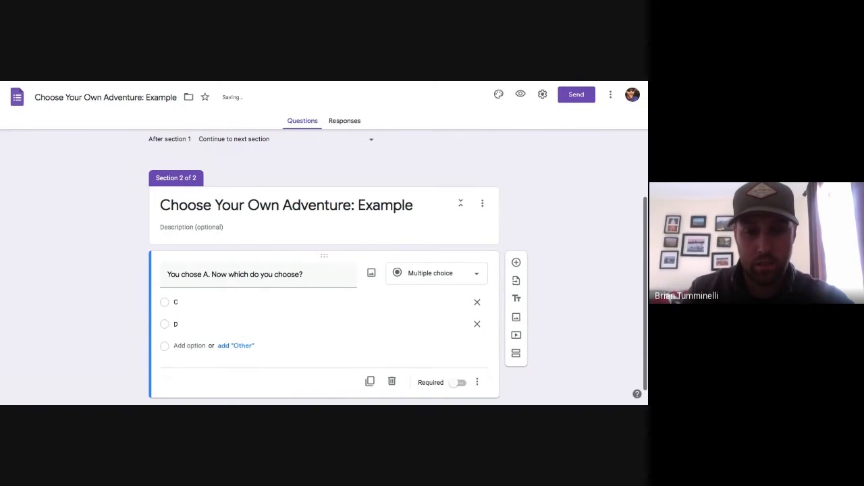
click(457, 383)
Add a third form section titled "Choose Your Own Adventure: Example" and give it a blank, required multiple-choice question.
scroll(458, 382, up, 1)
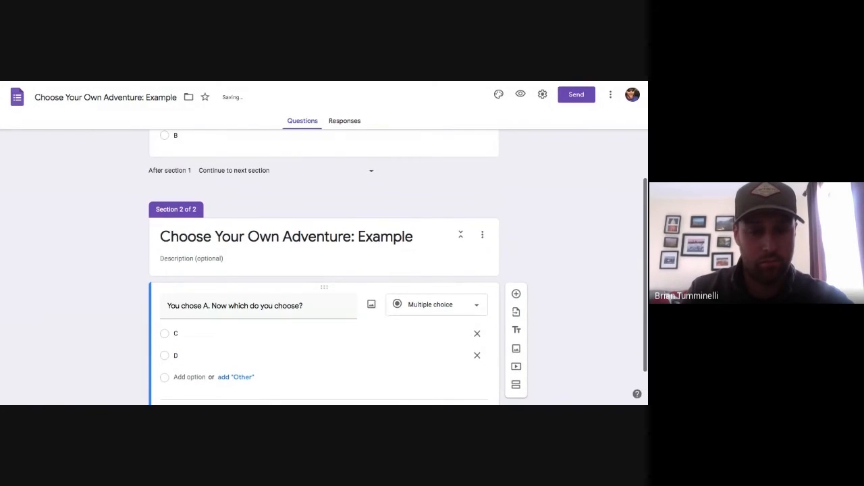
scroll(457, 383, down, 2)
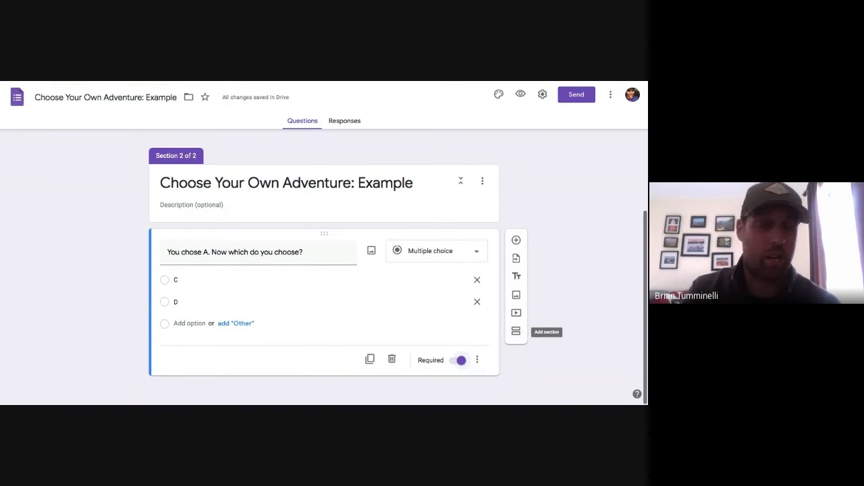
click(516, 331)
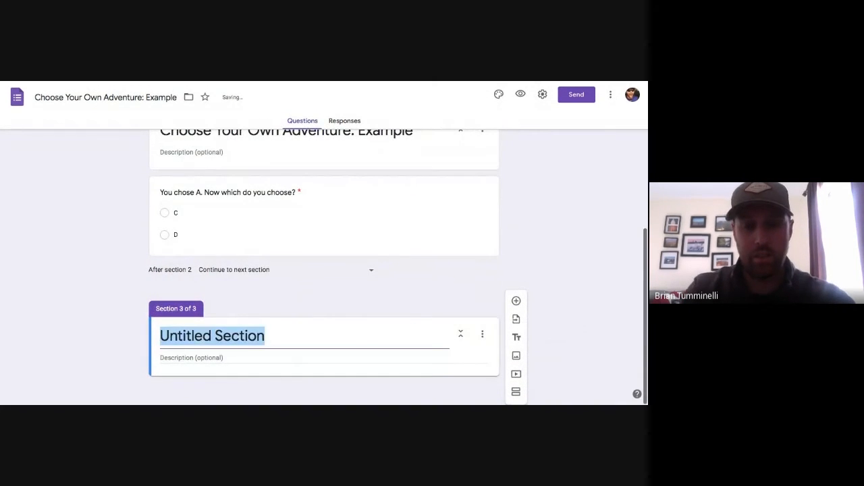
text(Choose Your Own E)
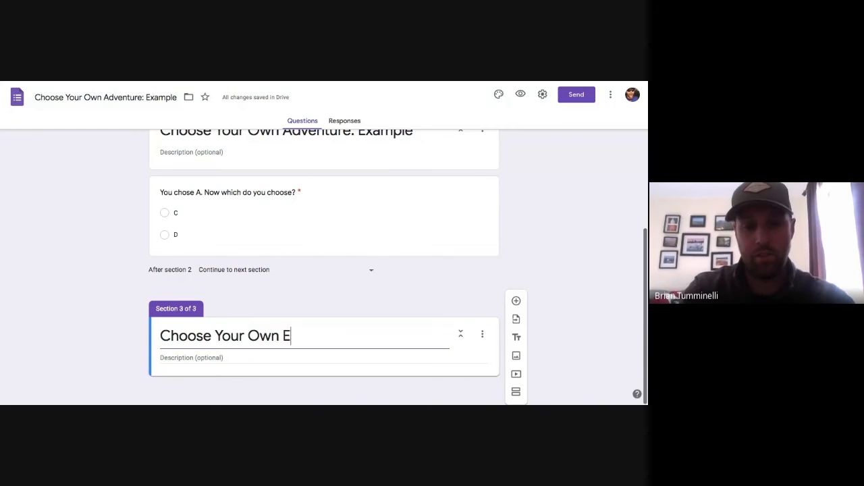
key(BackSpace)
text(Adventure: Example)
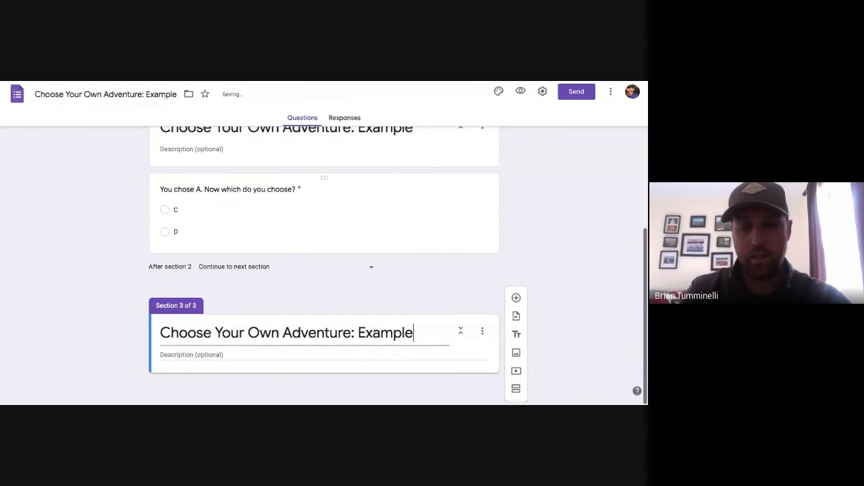
click(516, 301)
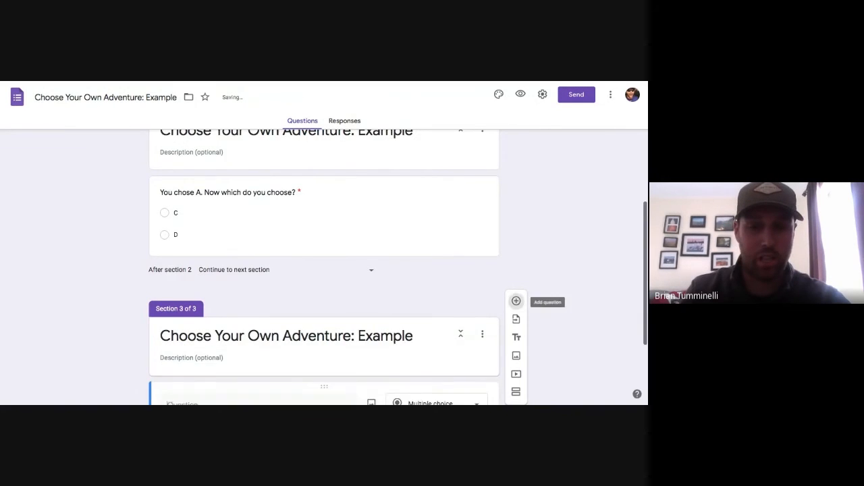
click(459, 374)
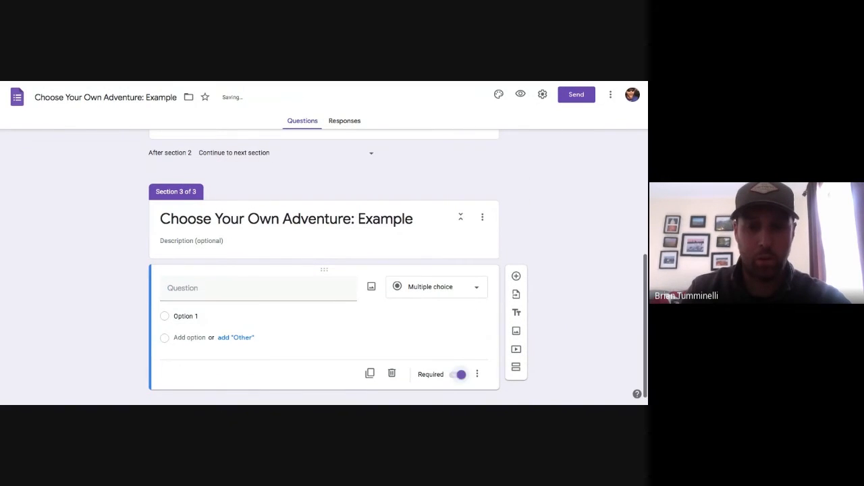
Return to the example drawing and select Box 3's sentence "You chose B. Now which do you choose?".
key(ctrl+Tab)
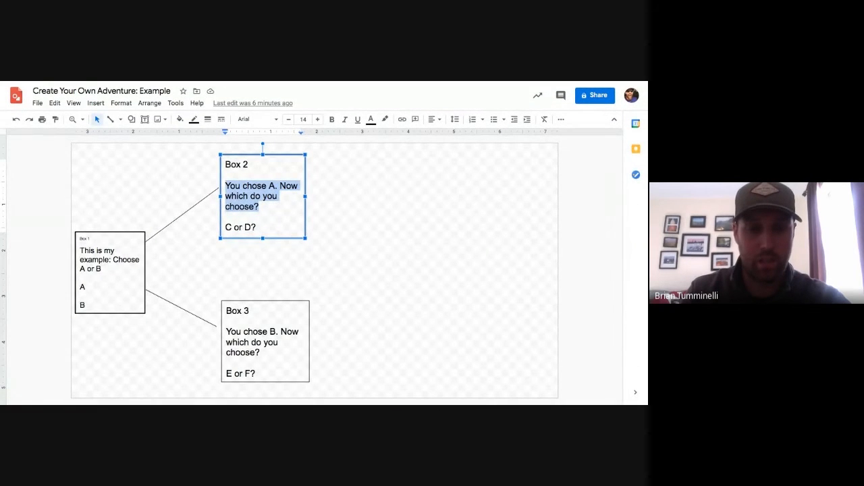
drag(226, 332, 260, 352)
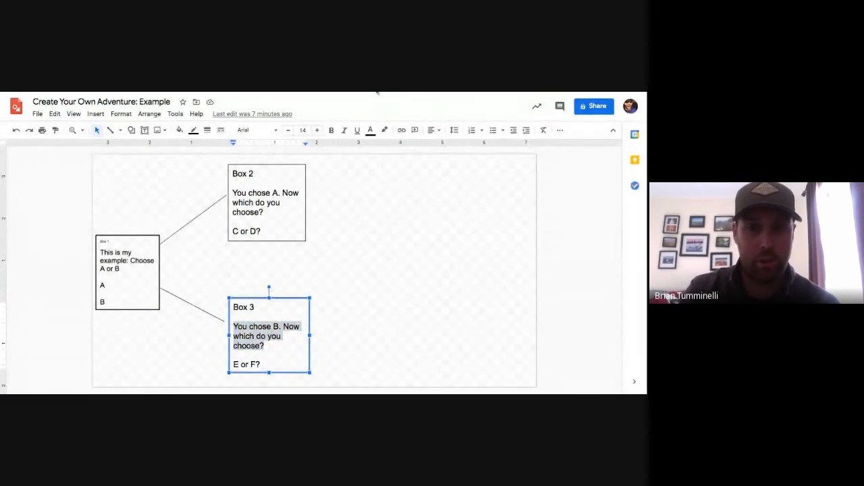
click(378, 94)
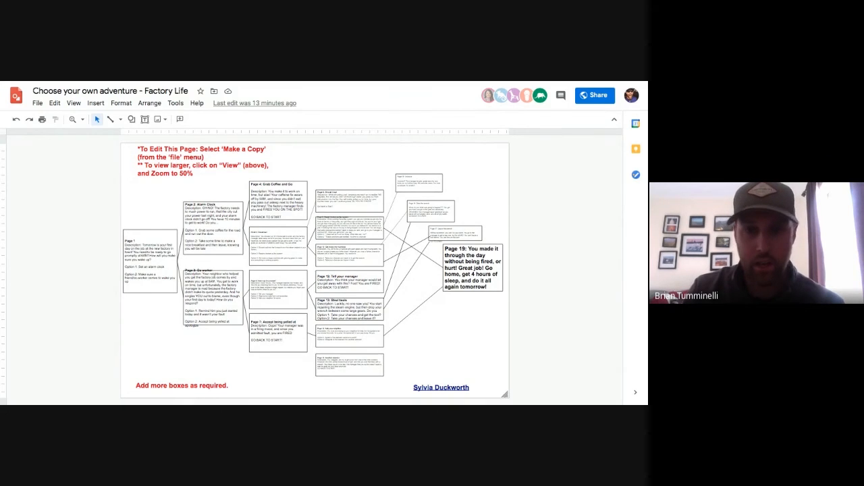
Switch to the form and review which sections follow from answers A and B of the first question.
key(ctrl+Tab)
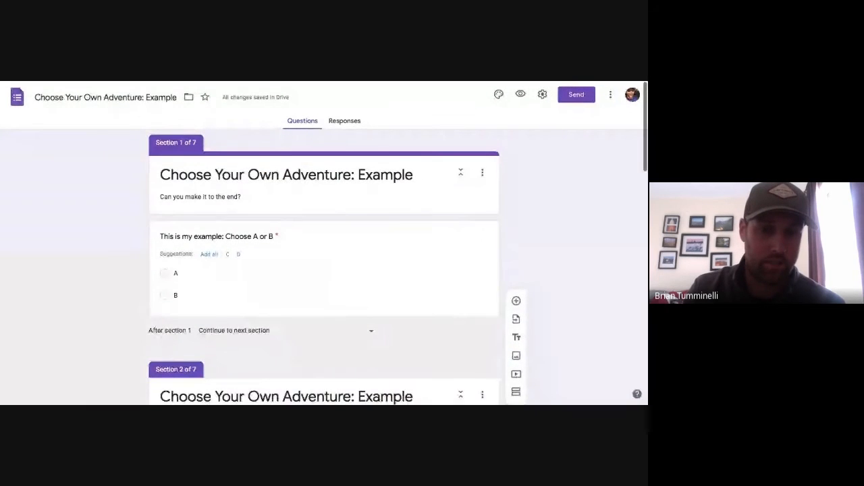
scroll(324, 266, down, 2)
scroll(324, 267, up, 1)
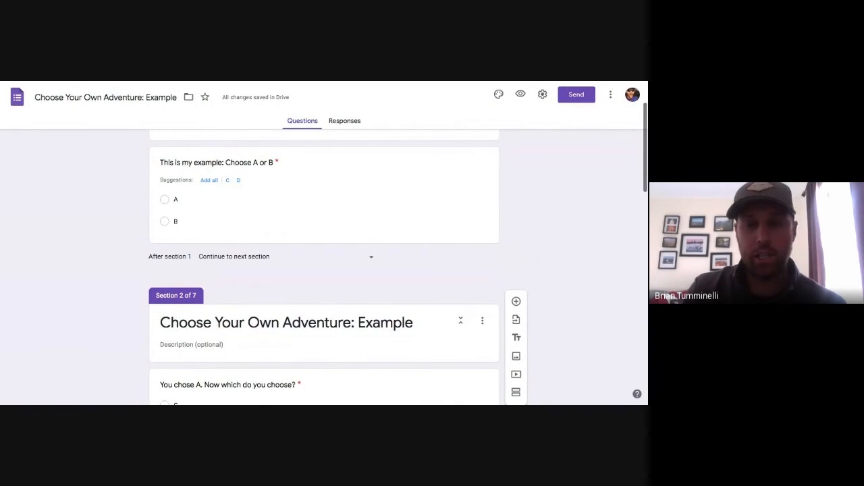
scroll(324, 267, up, 1)
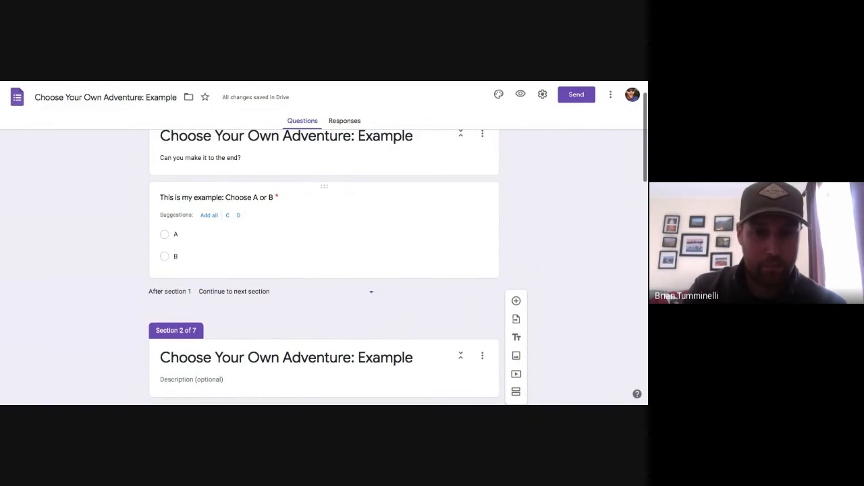
click(176, 255)
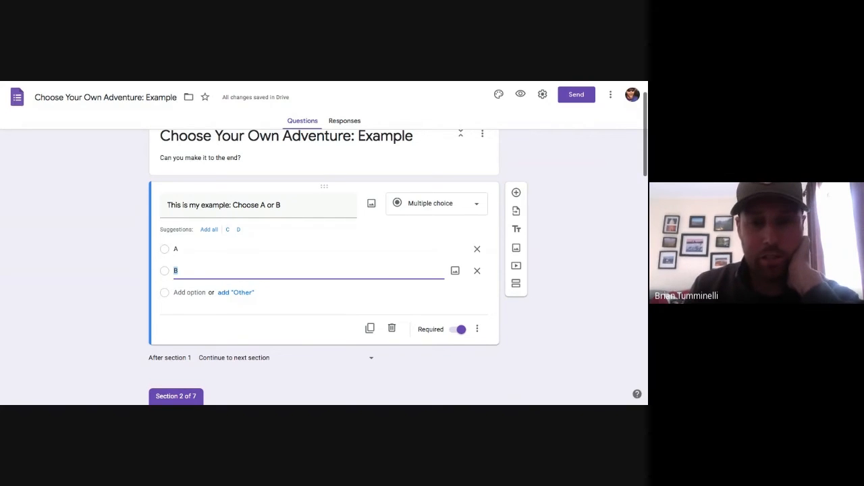
scroll(324, 270, down, 3)
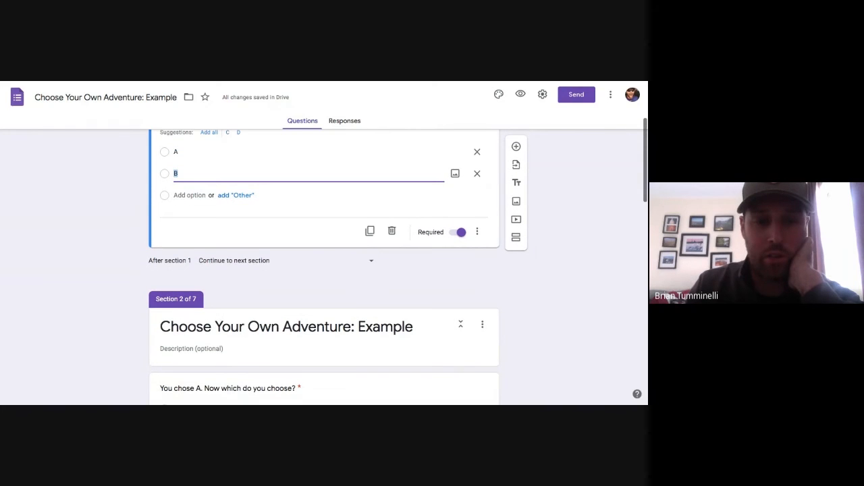
scroll(324, 270, down, 5)
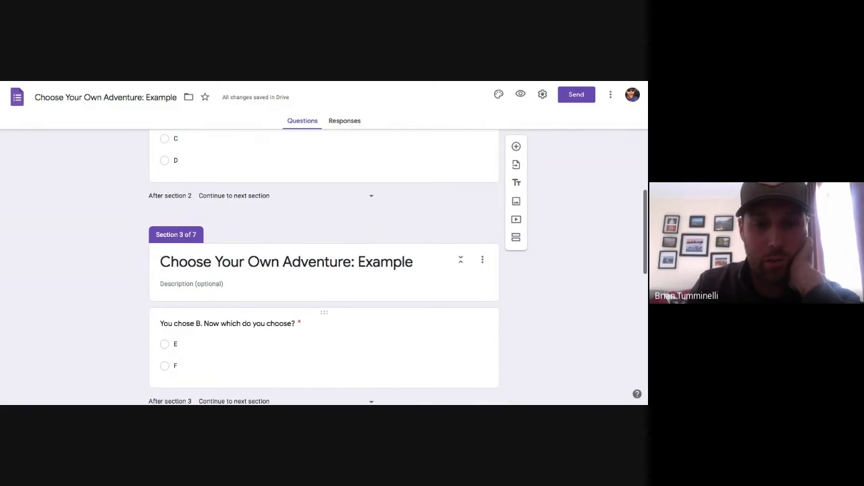
scroll(324, 270, up, 6)
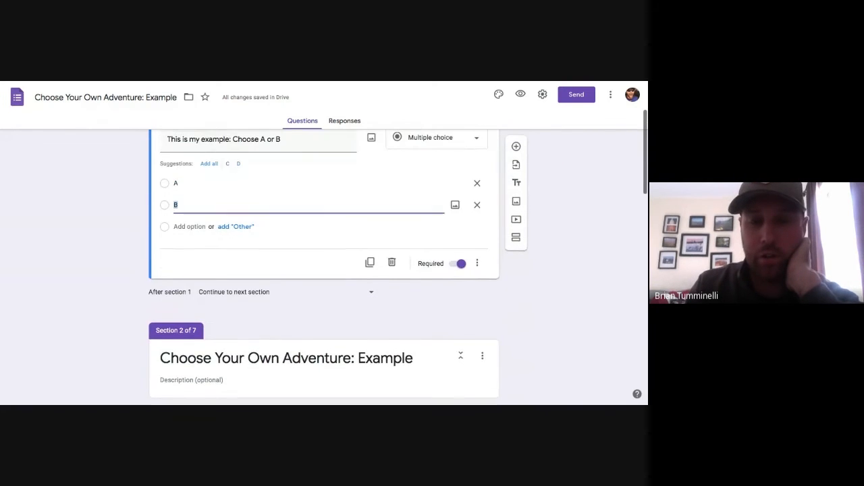
Enable answer-based section branching on the "Choose A or B" question, sending A to section 2 and B to section 3.
scroll(324, 270, up, 1)
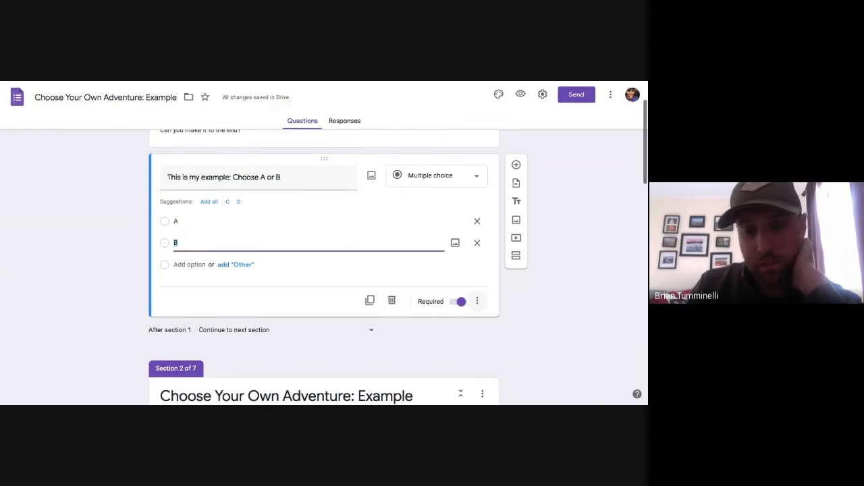
click(476, 301)
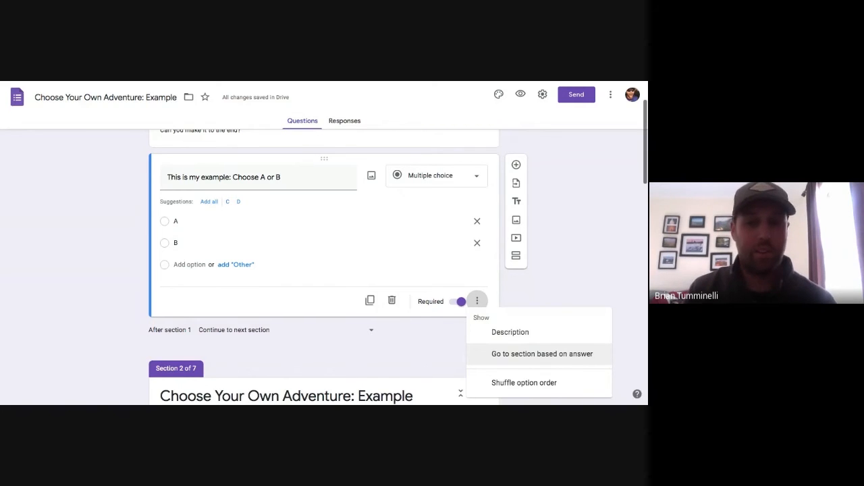
click(542, 354)
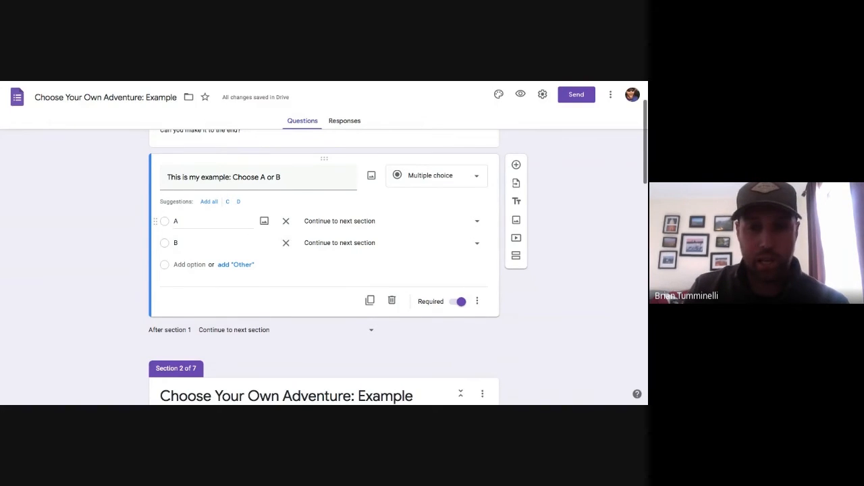
click(340, 221)
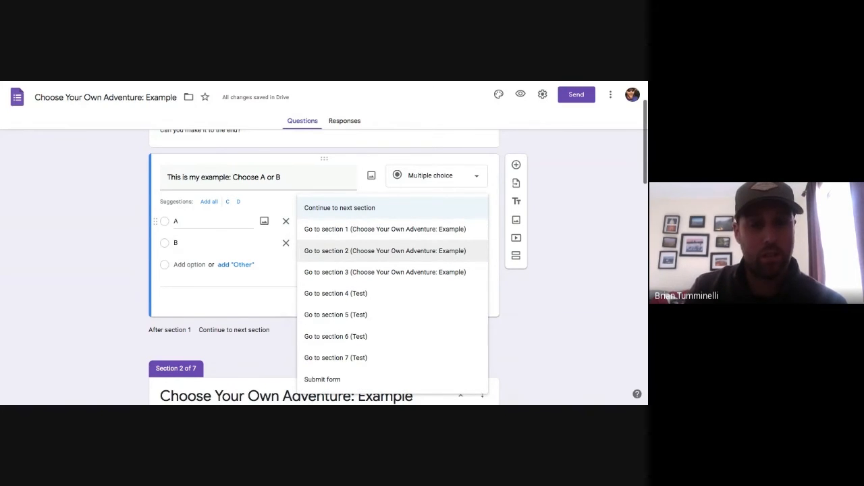
click(432, 250)
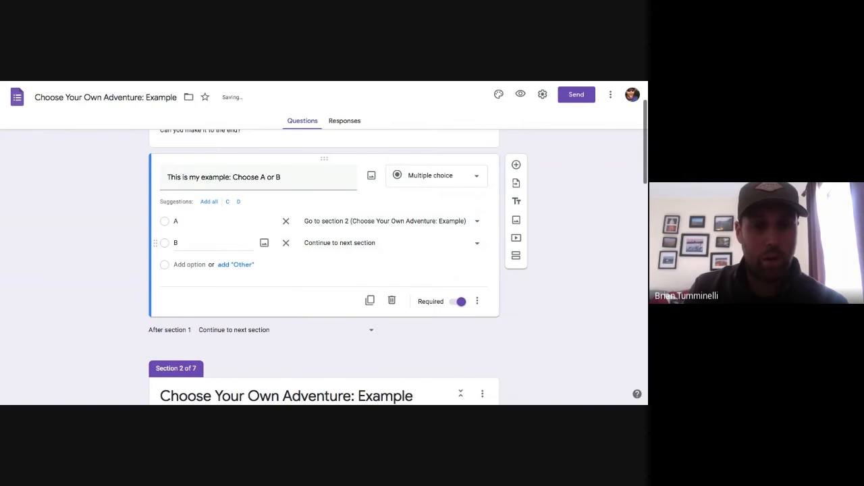
click(432, 243)
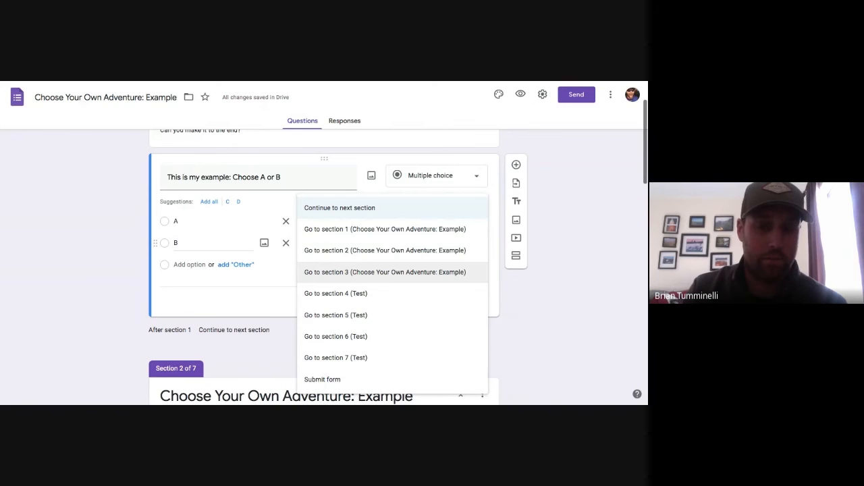
click(385, 272)
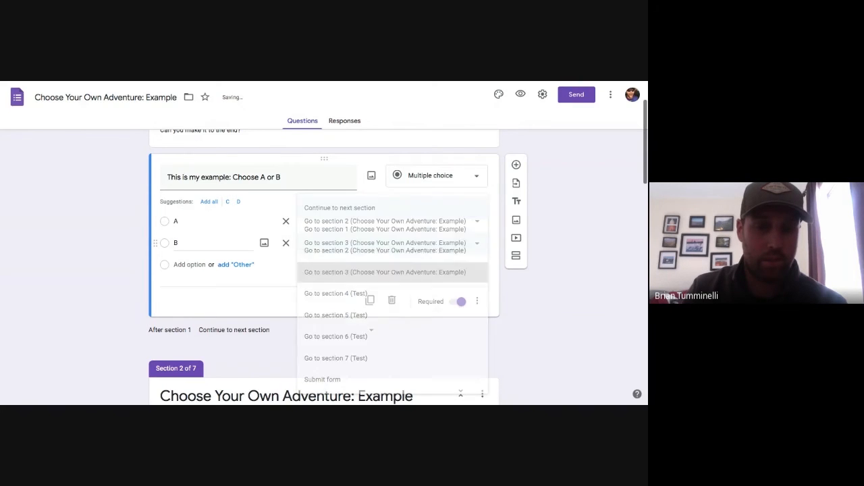
Enable answer-based section branching on the section 2 question "You chose A. Now which do you choose?".
scroll(385, 272, down, 3)
scroll(324, 266, down, 3)
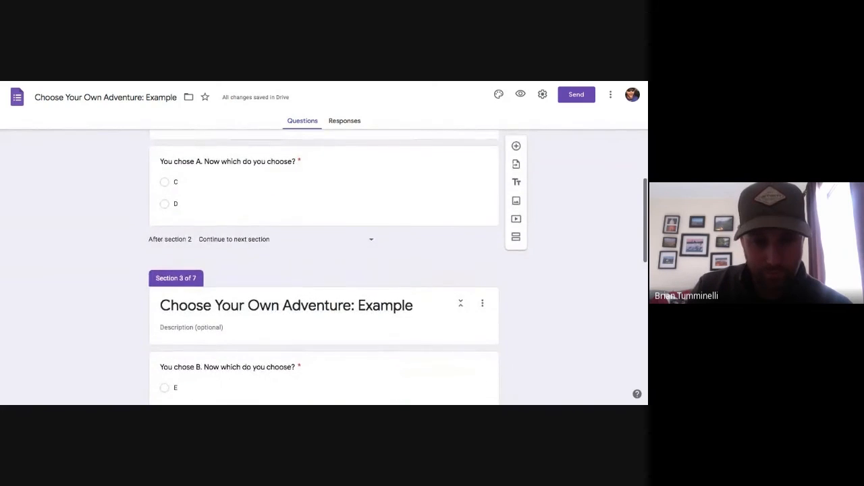
scroll(324, 267, down, 1)
scroll(324, 267, up, 2)
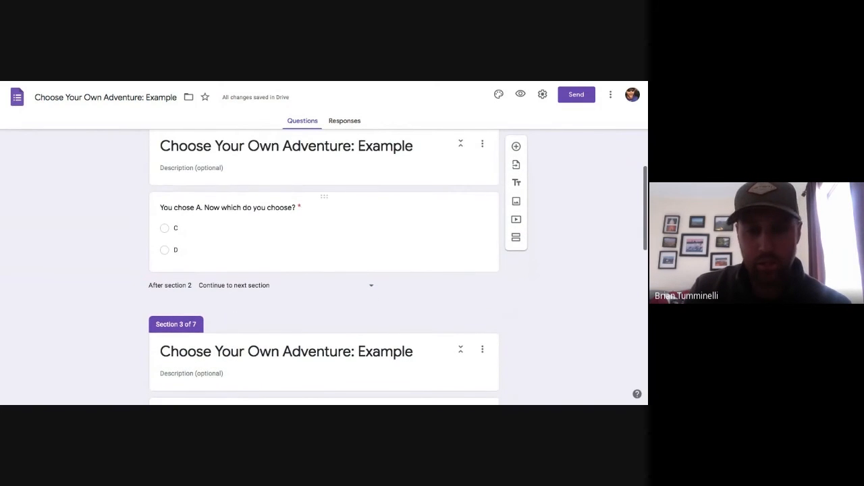
click(324, 251)
click(477, 257)
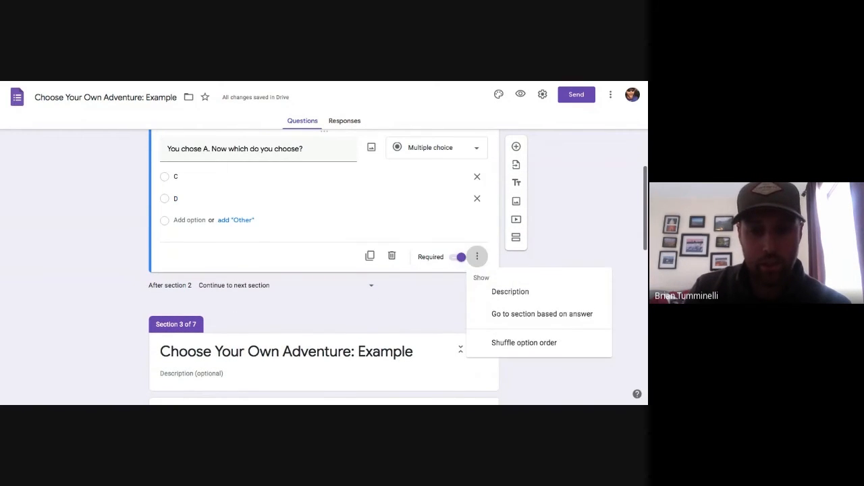
click(533, 312)
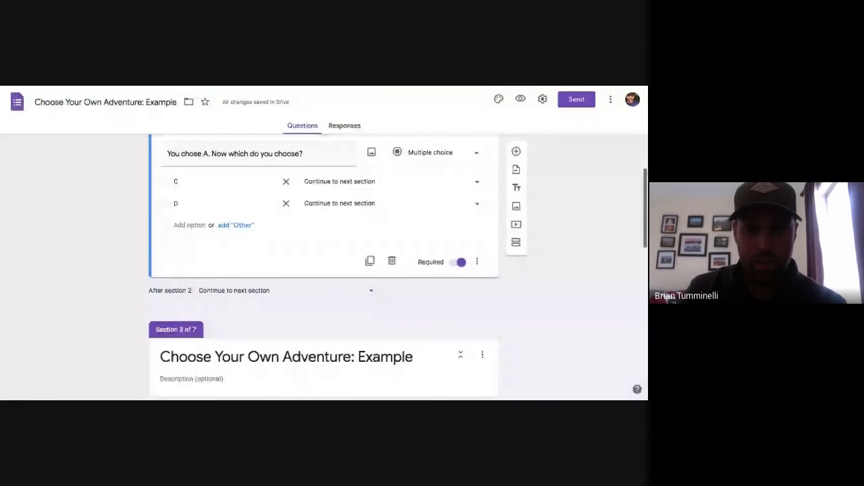
Route answer C of "You chose A. Now which do you choose?" to section 4 and answer D to section 5.
click(473, 188)
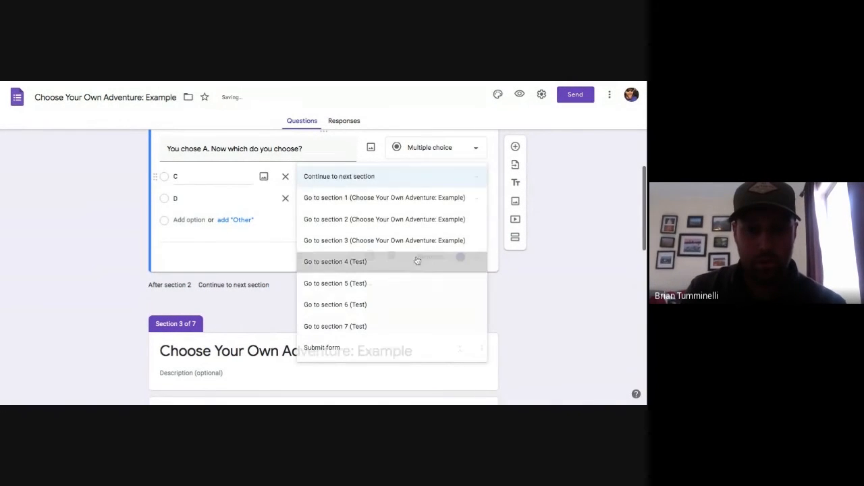
click(417, 261)
click(446, 198)
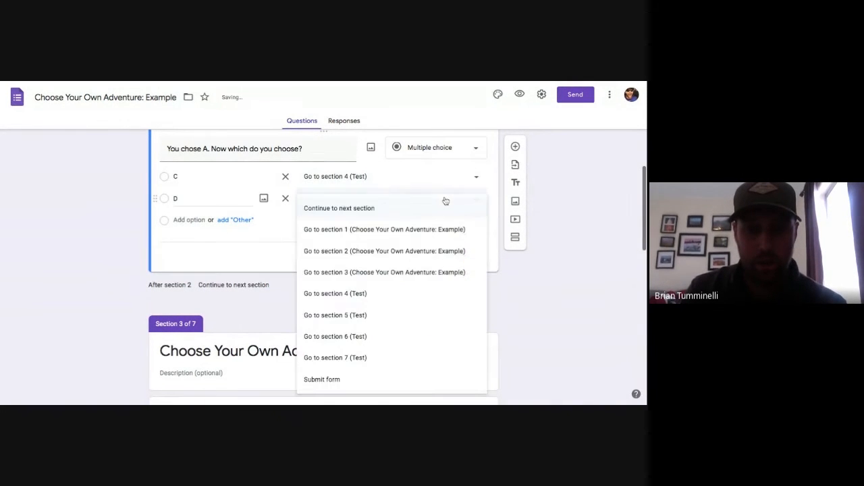
click(389, 316)
Enable answer-based branching on section 3's question "You chose B. Now which do you choose?", sending E to section 6 and F to section 7.
scroll(521, 329, down, 1)
scroll(522, 329, down, 2)
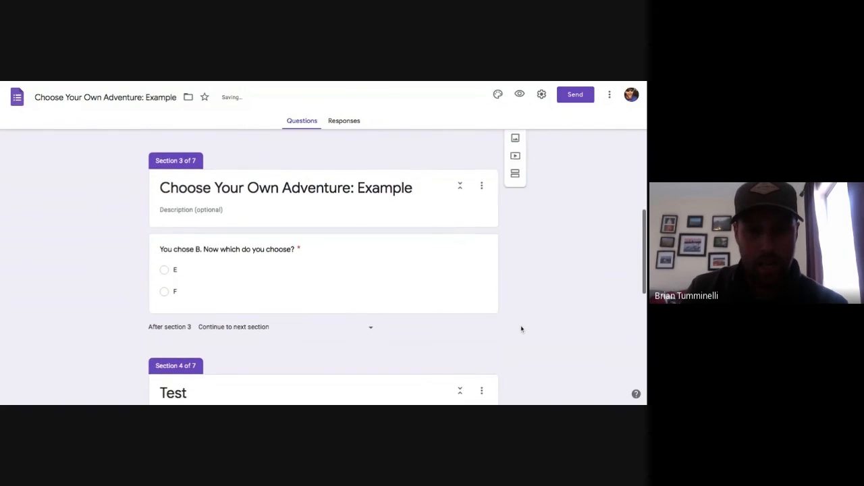
click(479, 287)
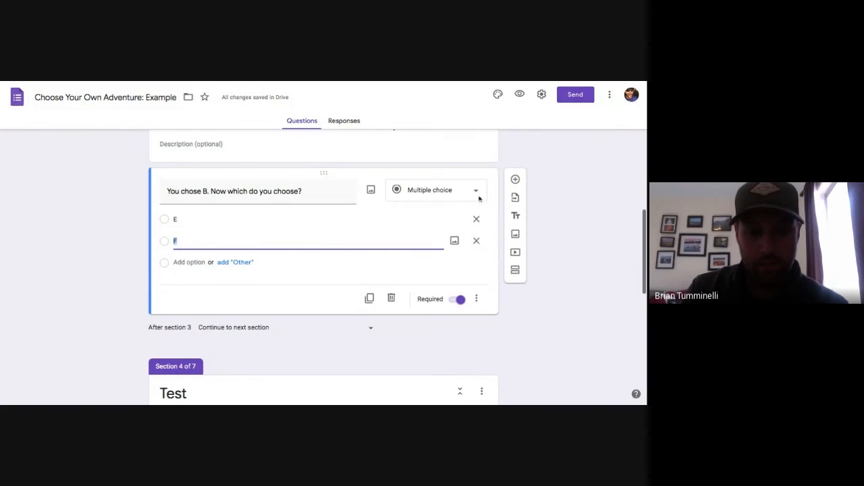
click(476, 298)
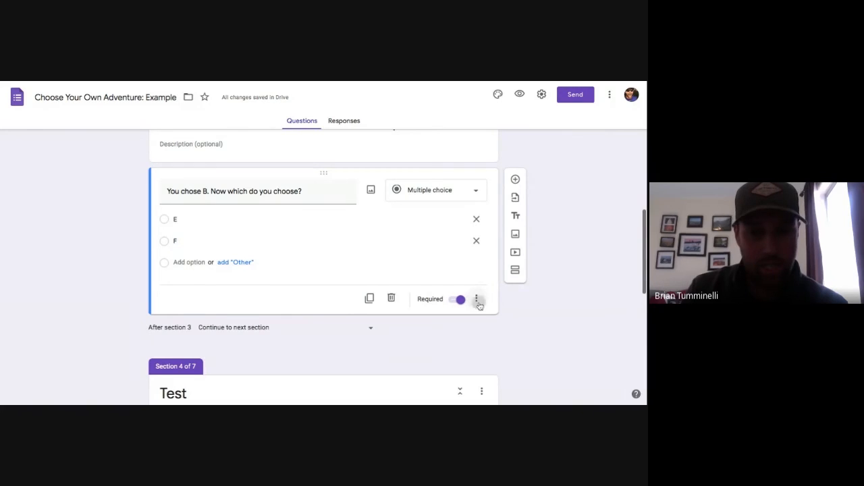
click(509, 359)
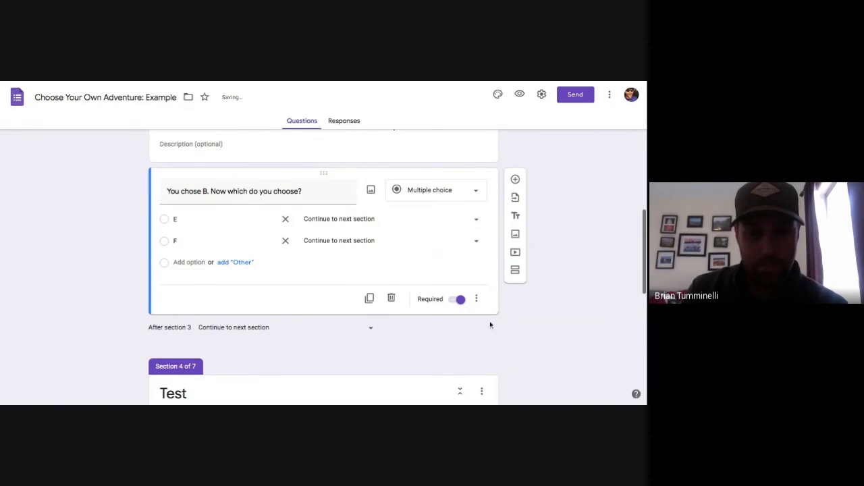
click(396, 223)
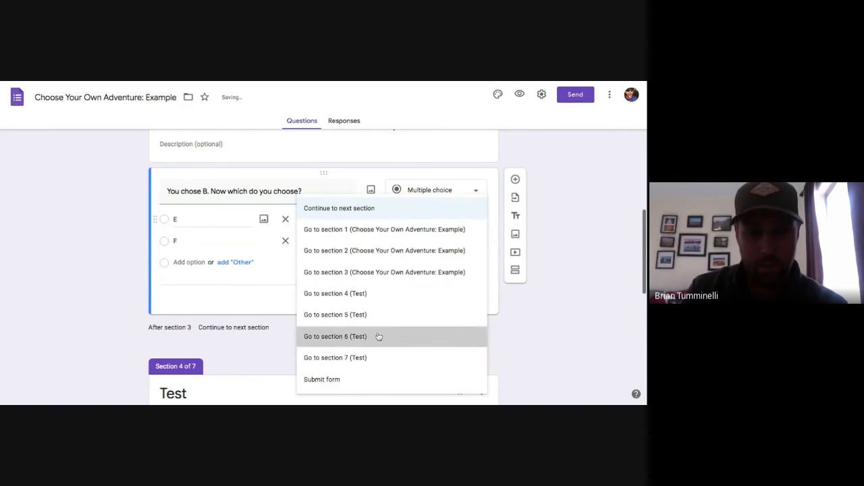
click(380, 335)
click(400, 241)
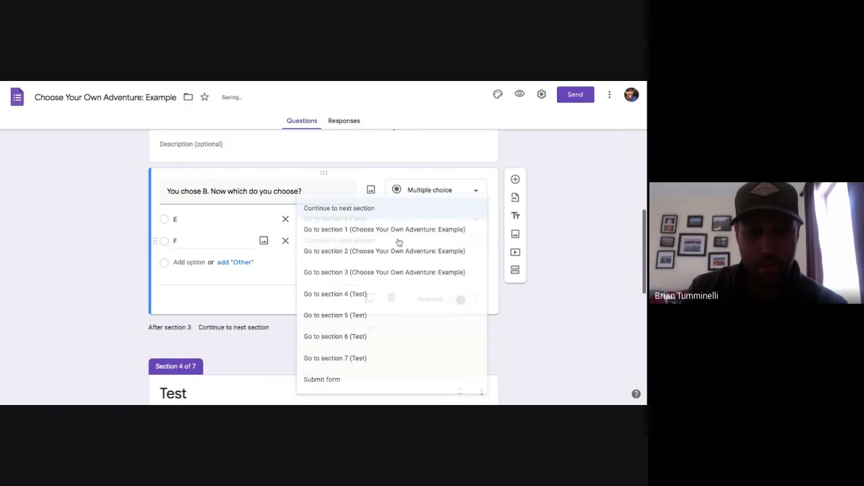
click(369, 358)
Preview the form and test the path that chooses B on the first question and E on the following one.
scroll(519, 335, down, 1)
scroll(518, 334, down, 3)
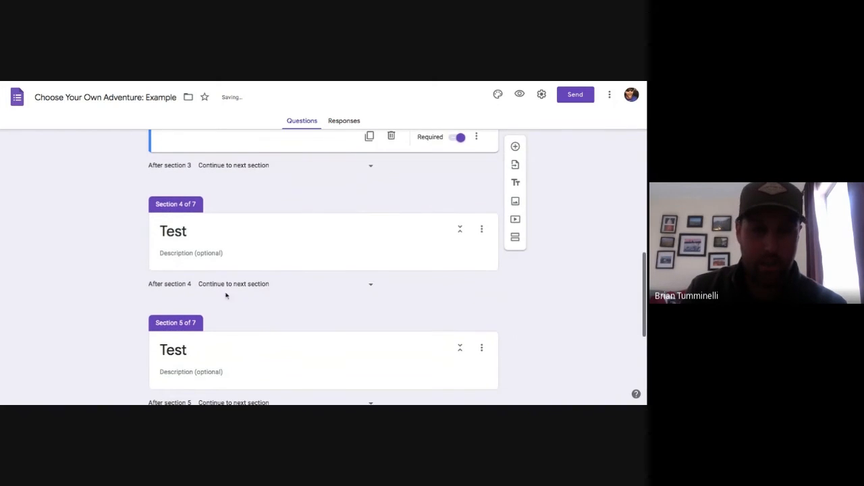
scroll(368, 246, down, 3)
scroll(369, 253, up, 20)
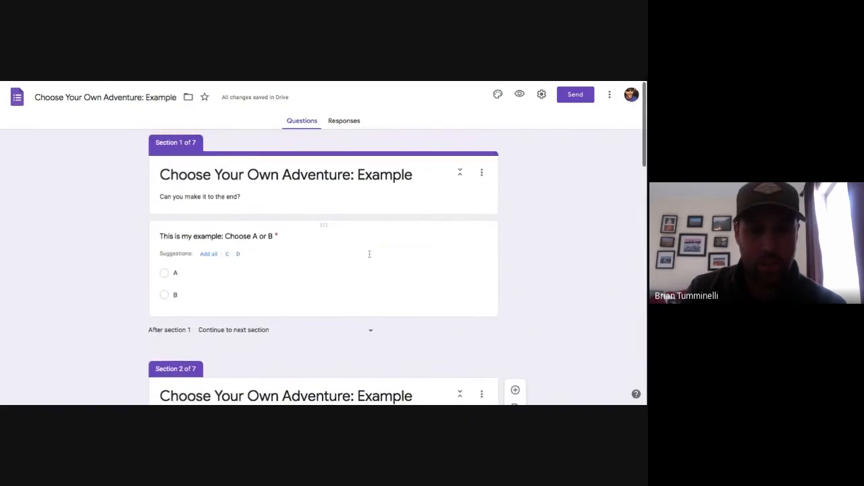
scroll(323, 249, down, 1)
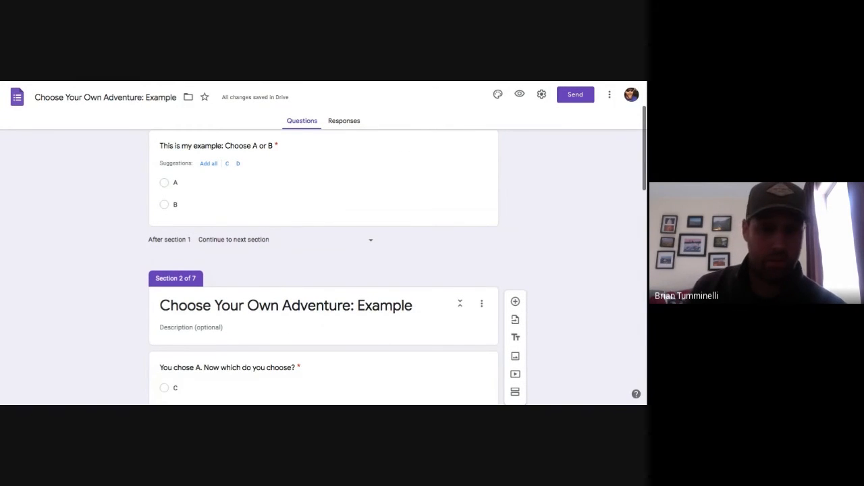
scroll(323, 250, up, 3)
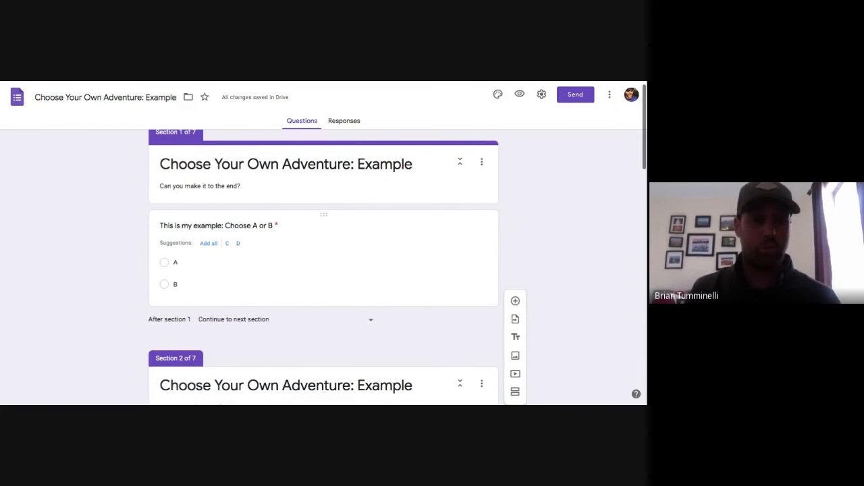
scroll(324, 267, up, 1)
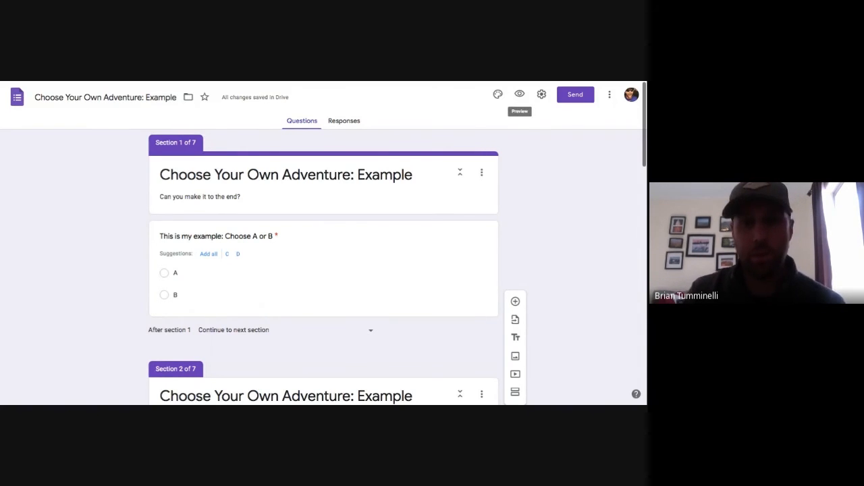
click(519, 95)
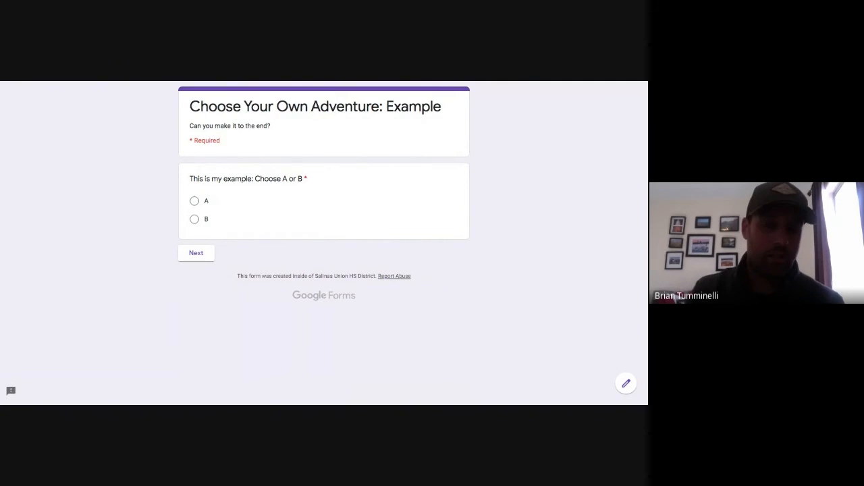
click(194, 219)
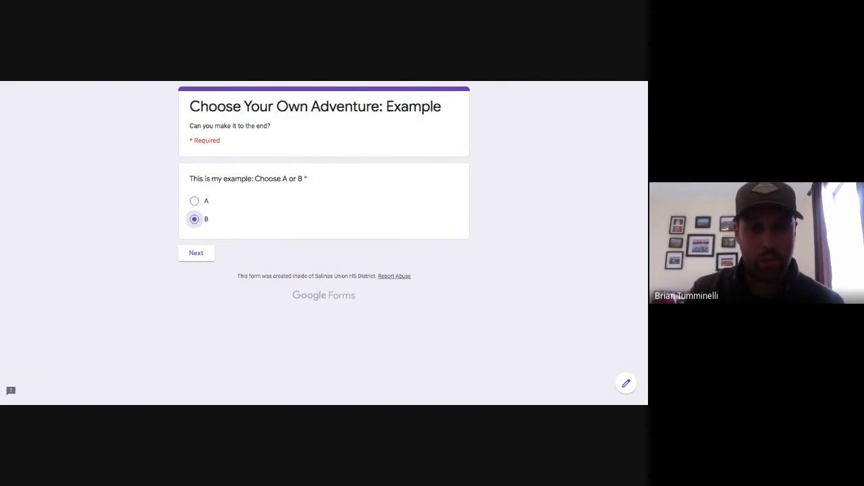
click(202, 253)
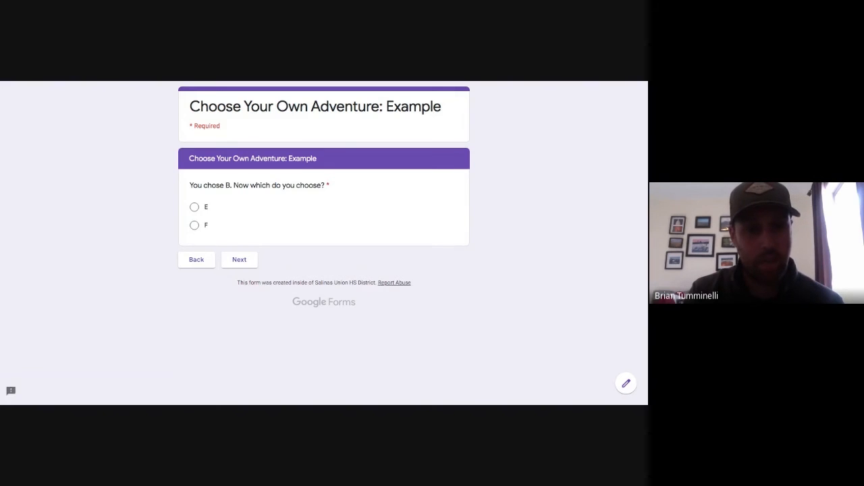
click(194, 207)
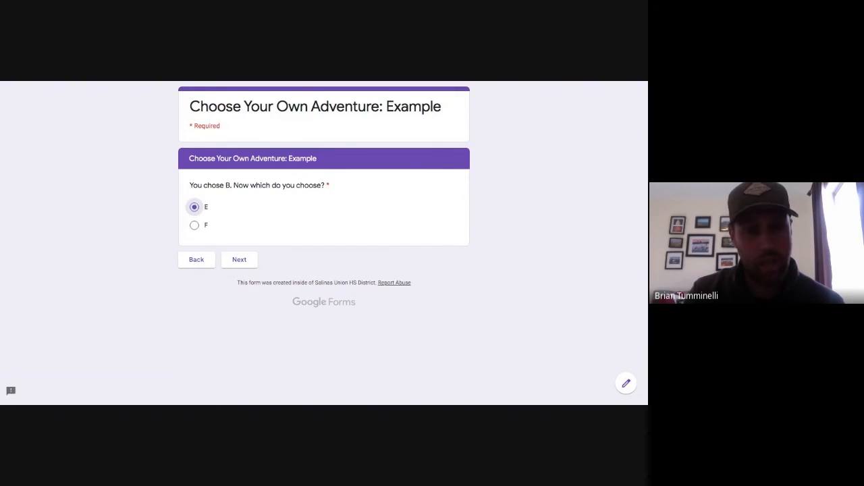
click(239, 259)
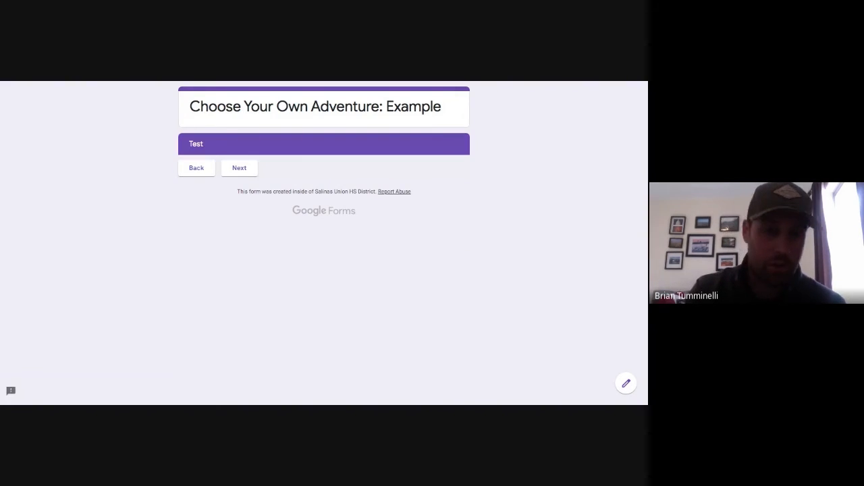
Go back to the preview's first question, test the path through answers A and C, and return to the start.
click(197, 167)
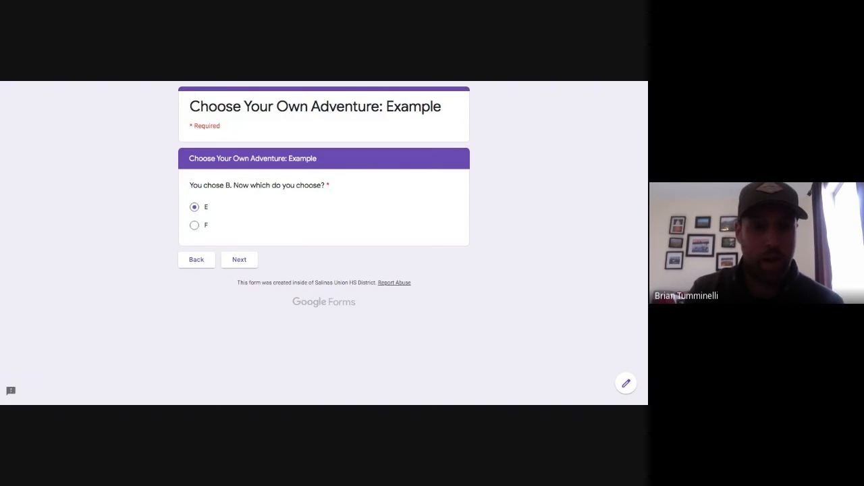
click(197, 259)
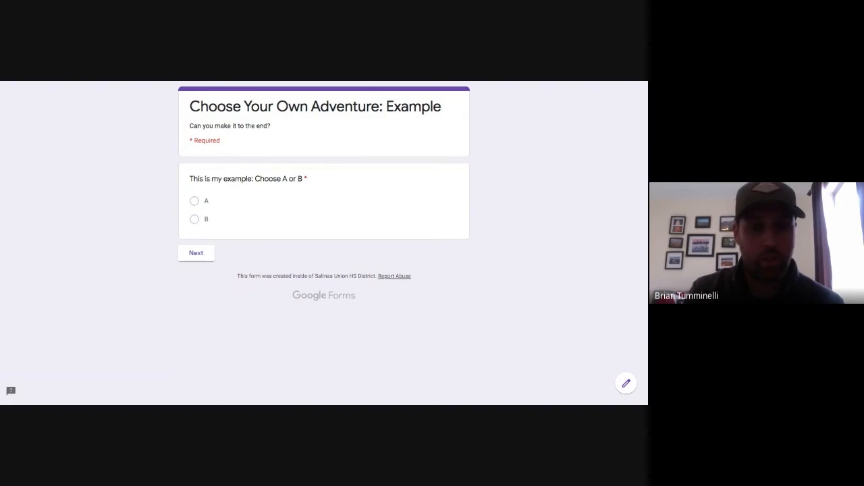
click(194, 201)
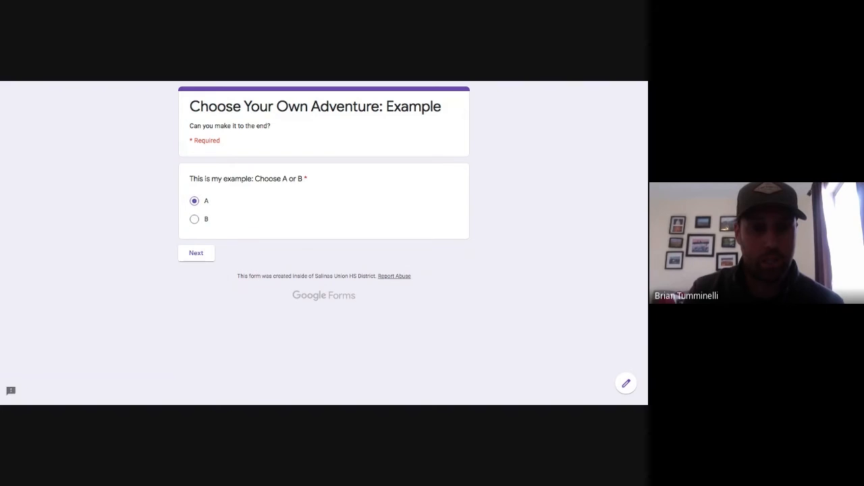
click(196, 253)
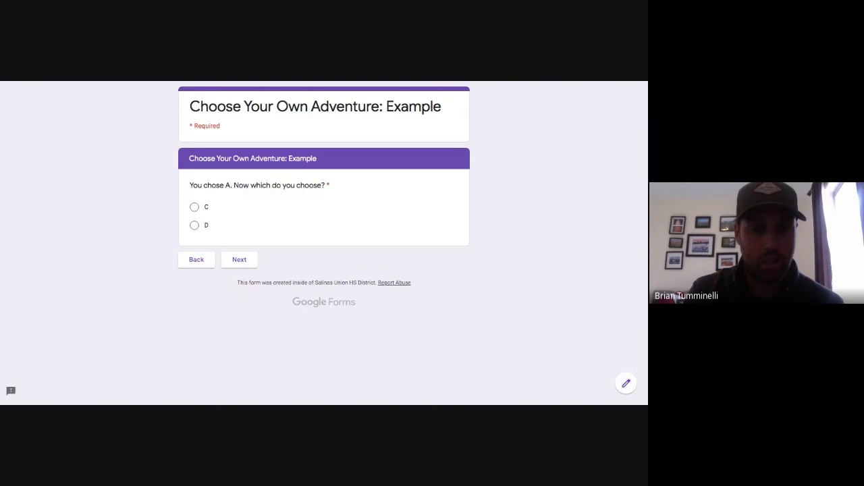
click(194, 206)
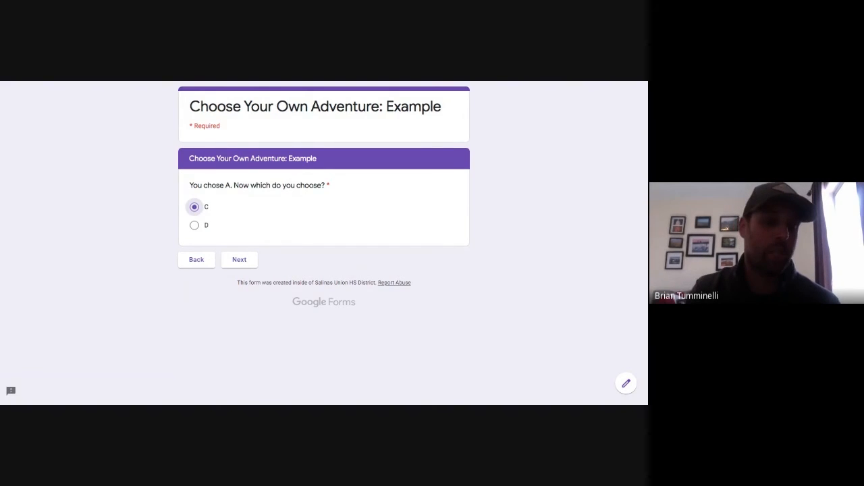
click(239, 259)
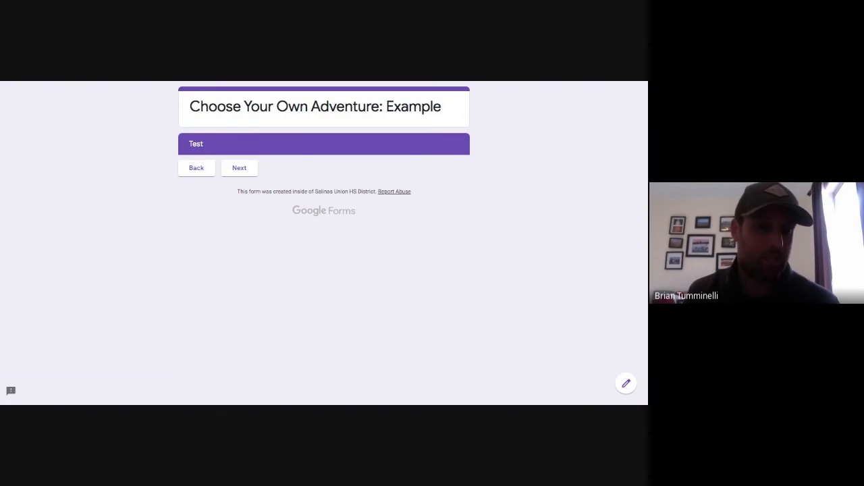
click(196, 168)
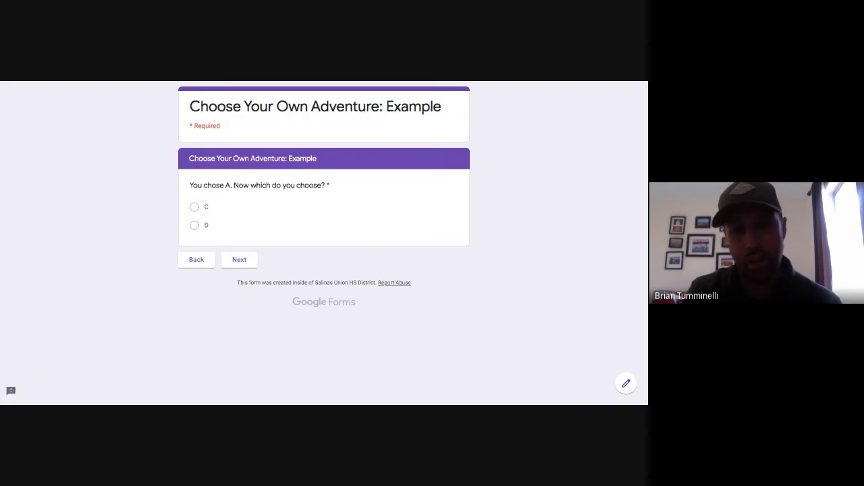
click(196, 259)
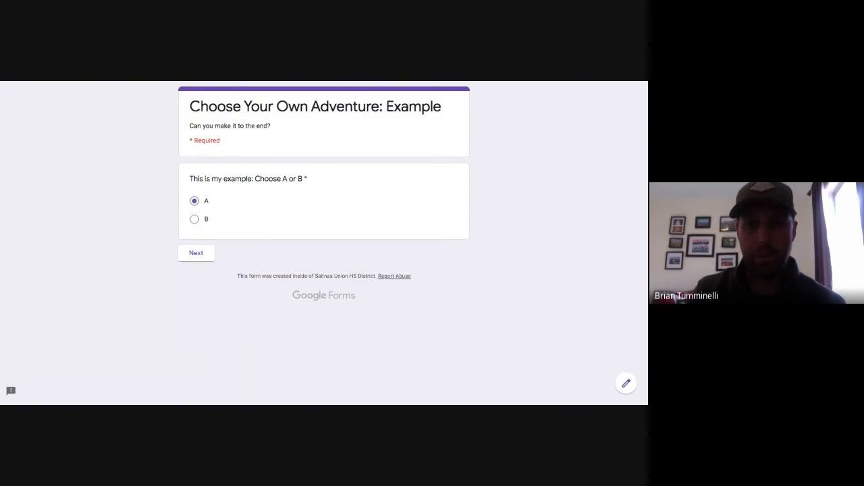
Switch from the preview to the form editor and compare it with the flowchart in the example drawing.
key(ctrl+shift+Tab)
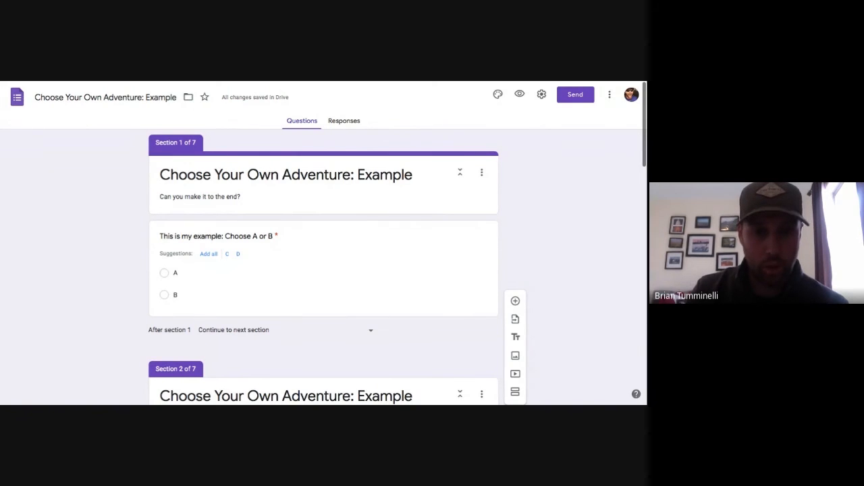
key(ctrl+Tab)
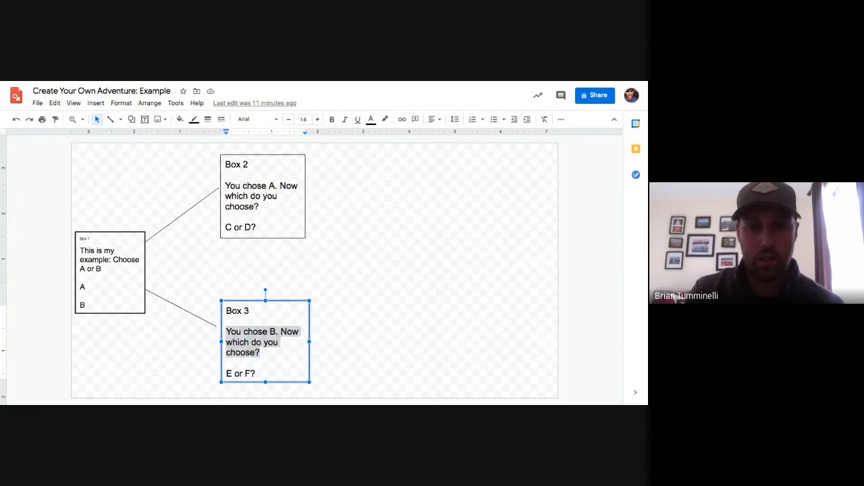
key(ctrl+Tab)
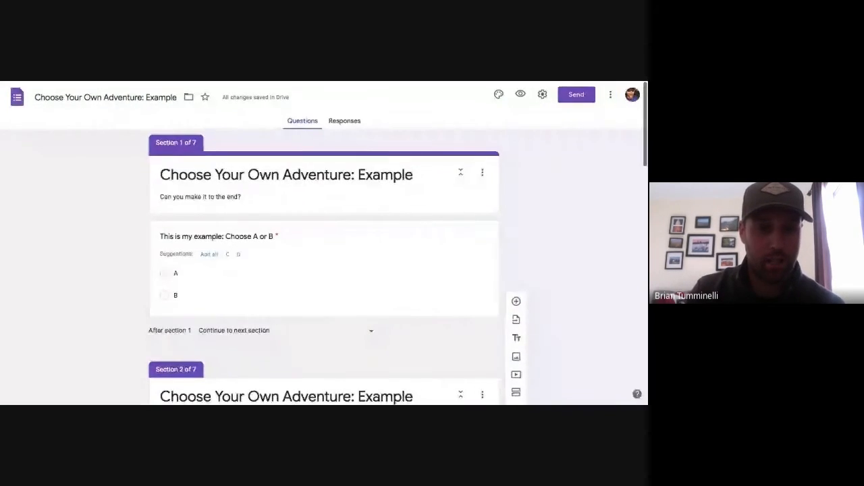
Examine the section 2 question's answer destinations and its "Go to section based on answer" option.
scroll(324, 267, down, 1)
scroll(324, 267, up, 1)
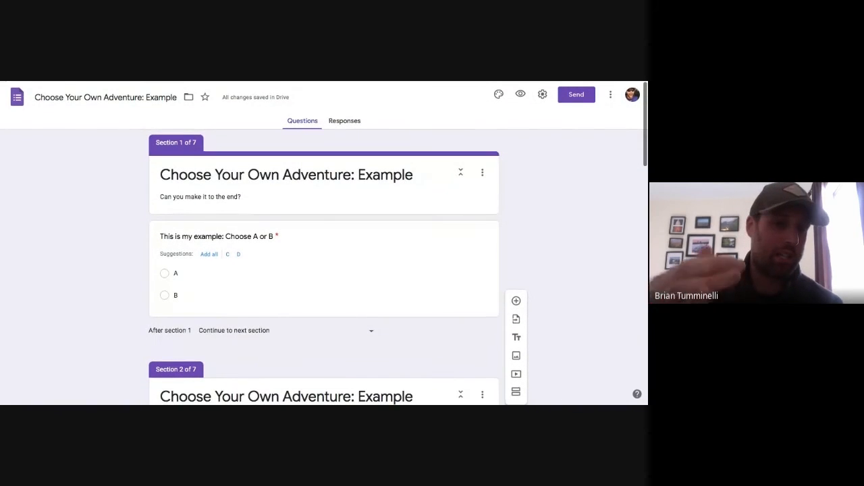
scroll(324, 267, down, 5)
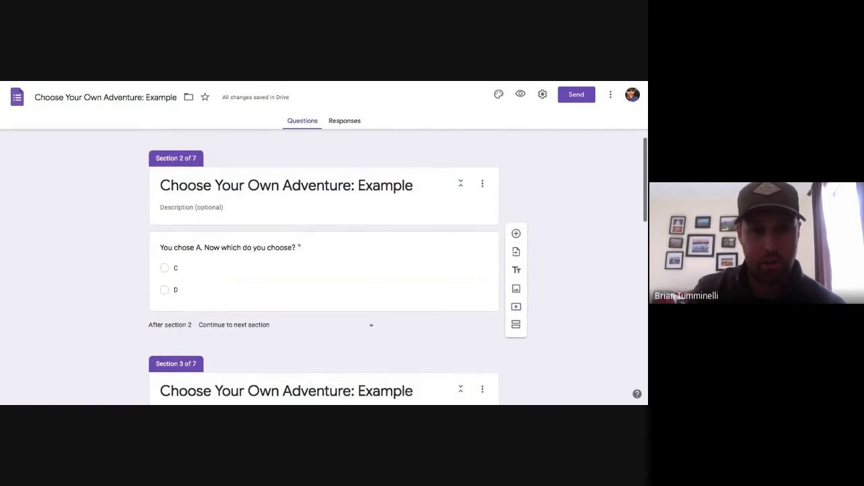
click(177, 212)
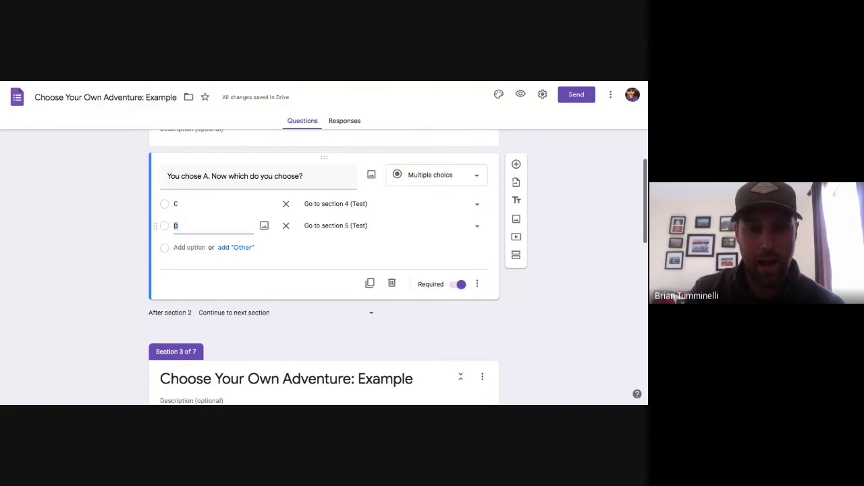
click(476, 283)
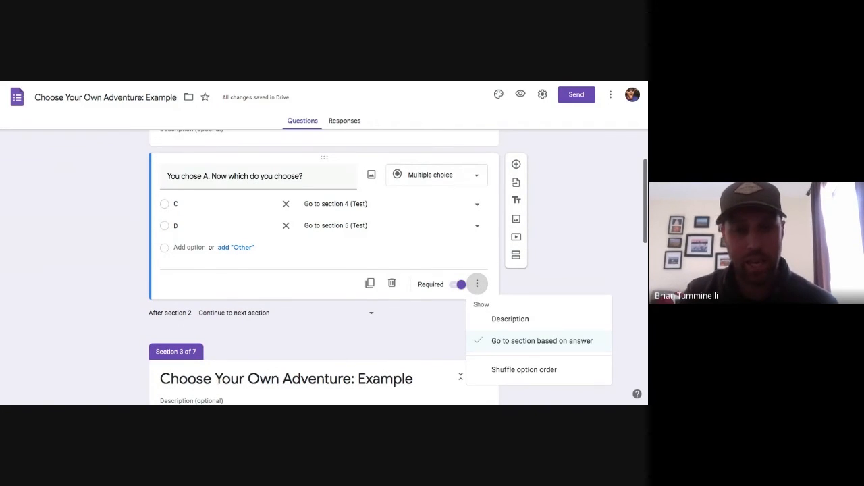
key(Escape)
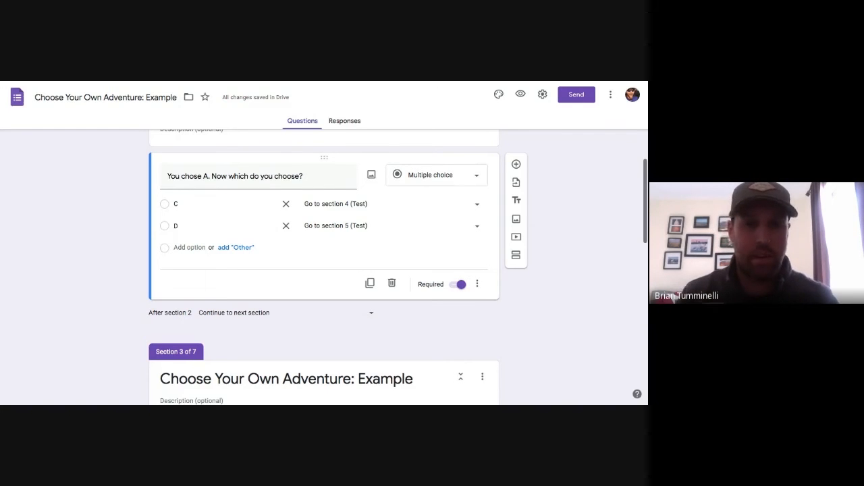
scroll(383, 156, up, 5)
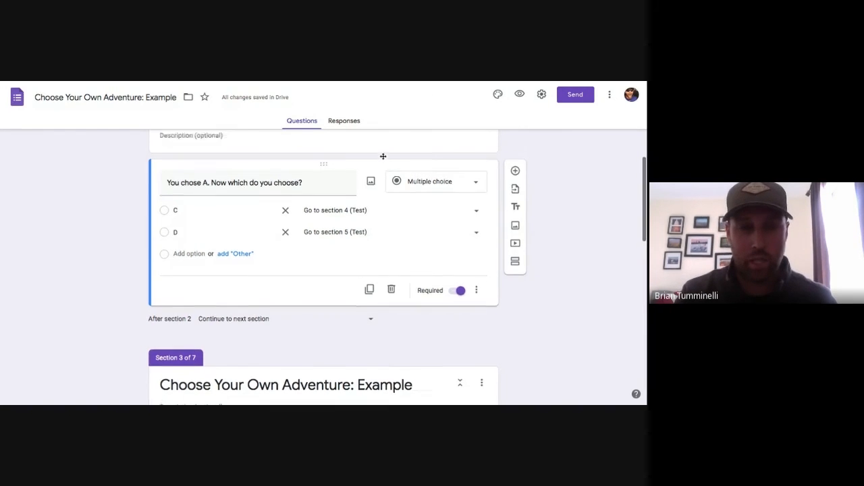
Add a short-answer question titled "Another Example" below the question that asks to choose A or B in section 1.
click(441, 217)
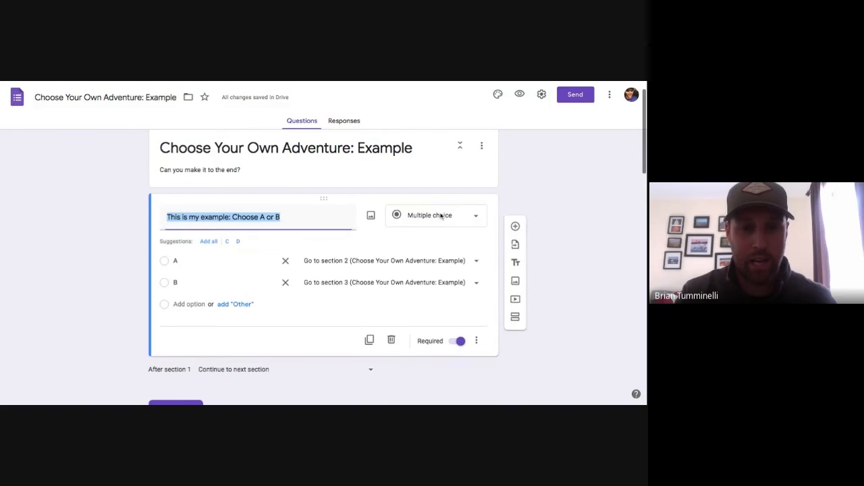
click(515, 204)
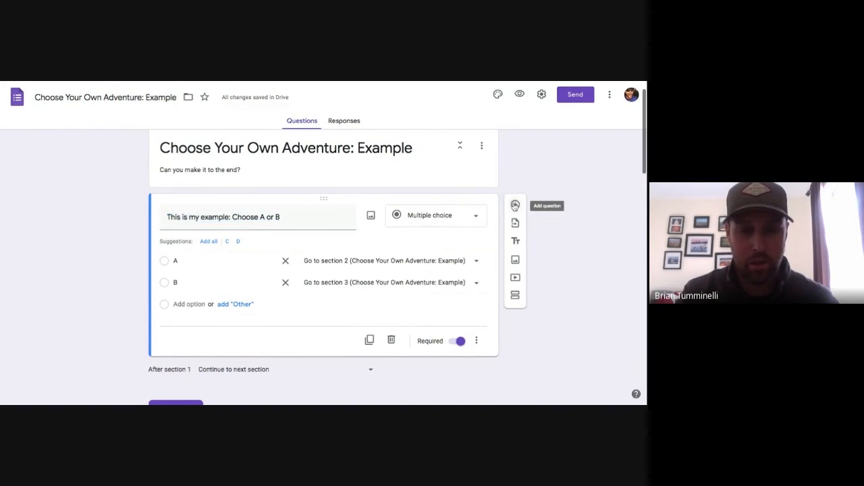
text(Another Exaple)
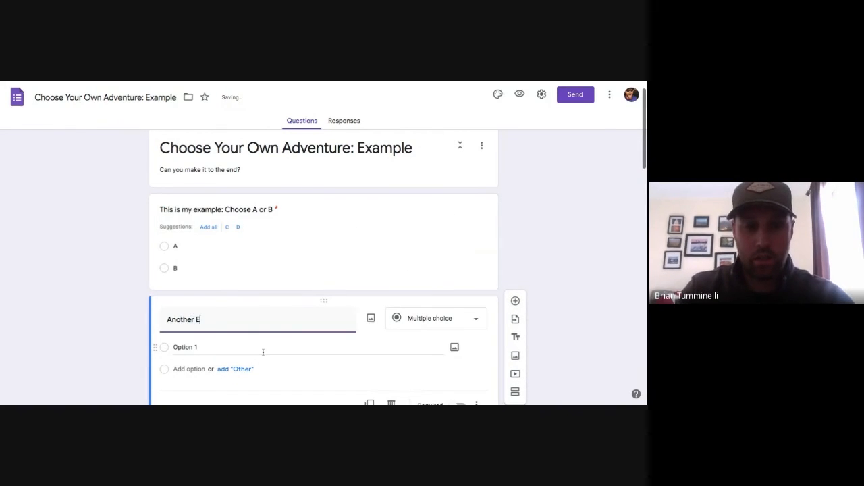
key(BackSpace)
key(BackSpace)
key(BackSpace)
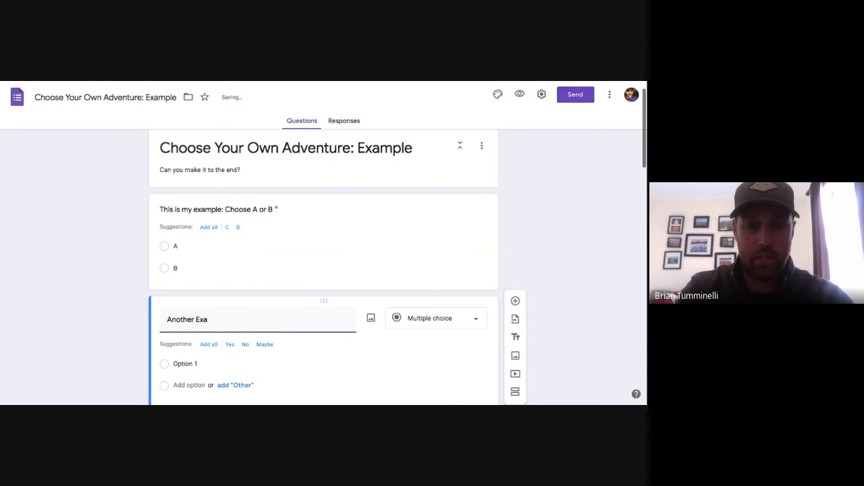
text(mple)
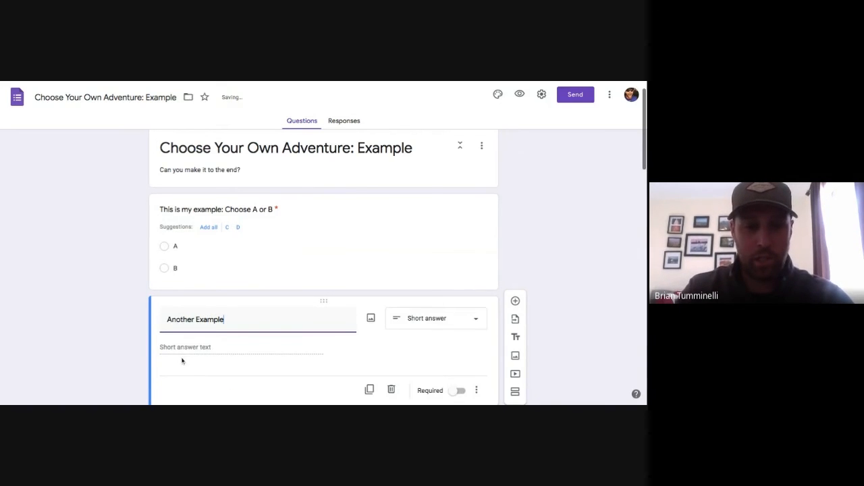
click(413, 320)
click(556, 261)
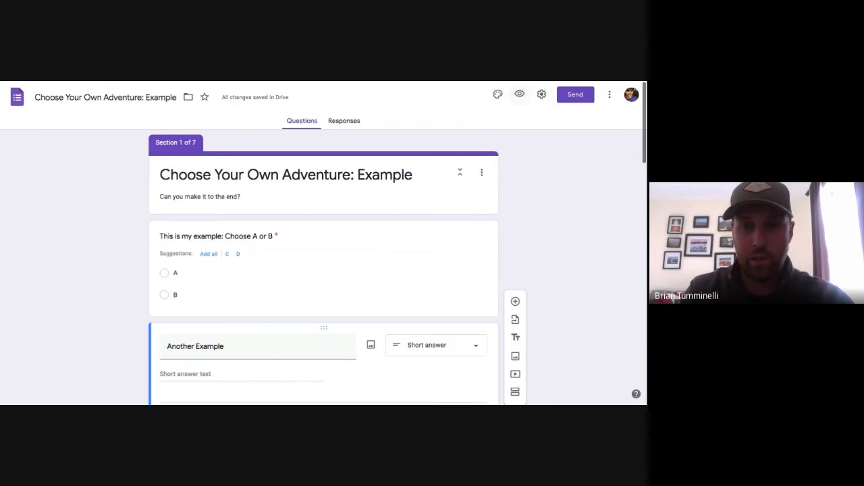
Preview the form with the added question, and switch back to the presentation's Google Form slide.
click(519, 94)
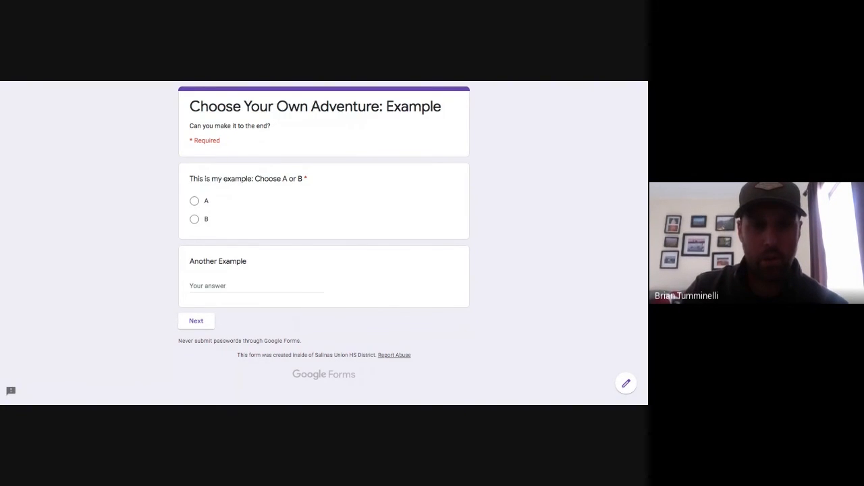
key(ctrl+shift+Tab)
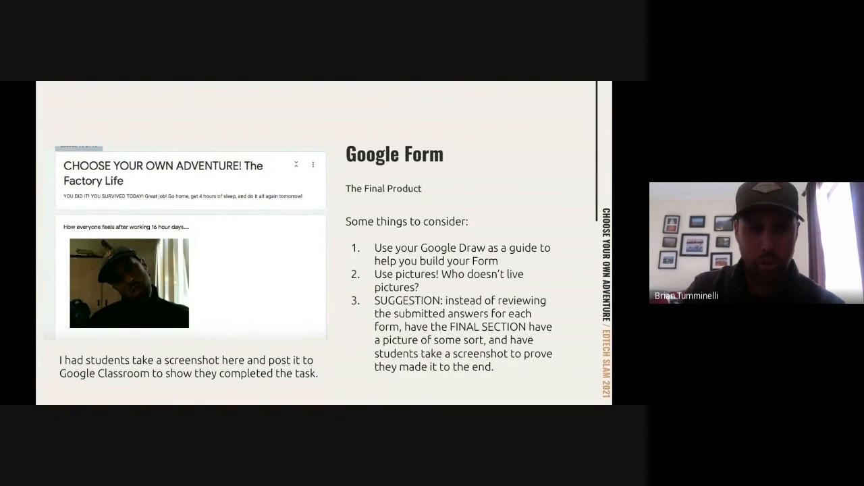
key(Right)
key(Left)
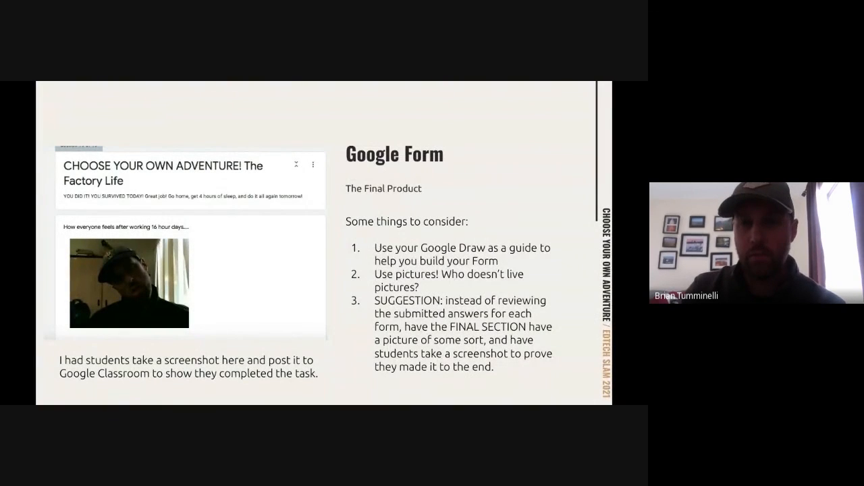
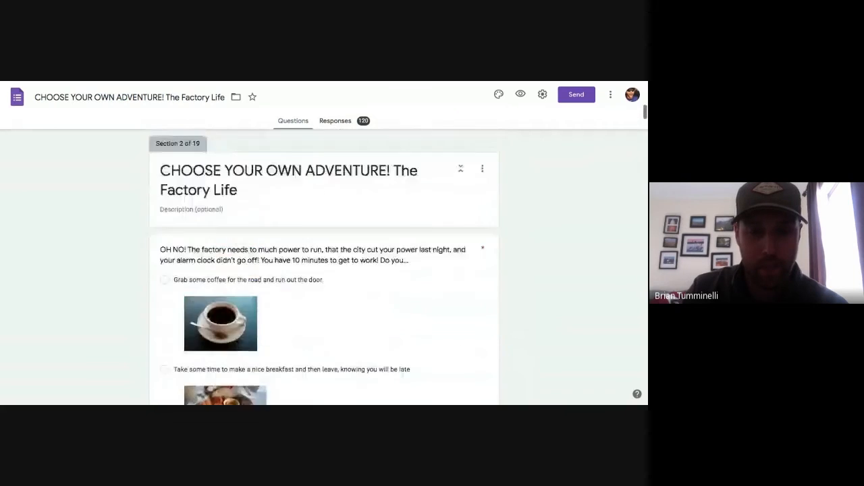
Look through the first sections of The Factory Life form and inspect the "Go Back to Start" answer's destination in section 4.
scroll(324, 270, down, 4)
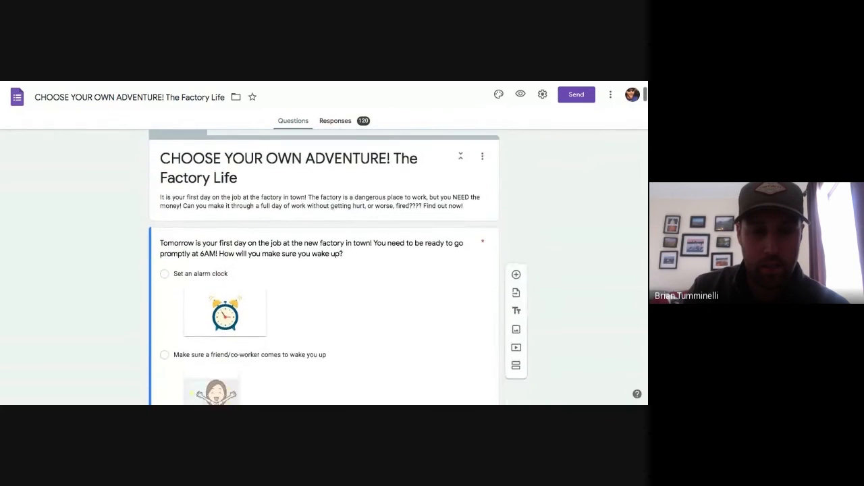
scroll(324, 270, down, 3)
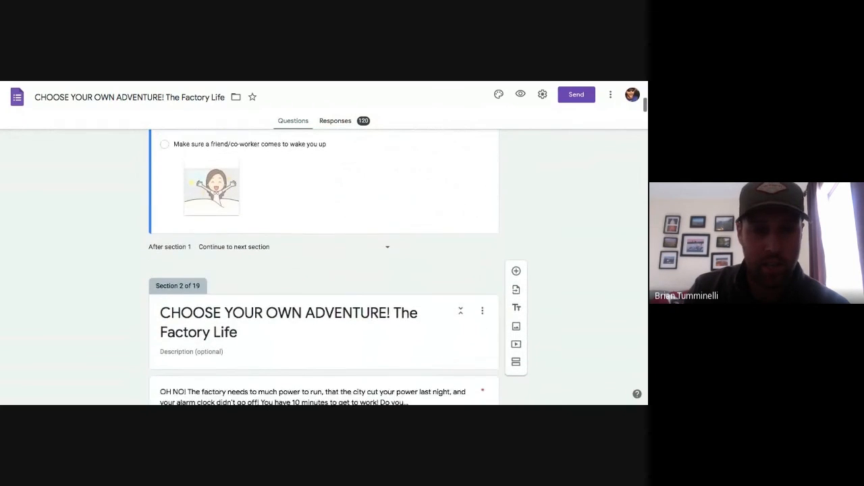
scroll(324, 270, down, 10)
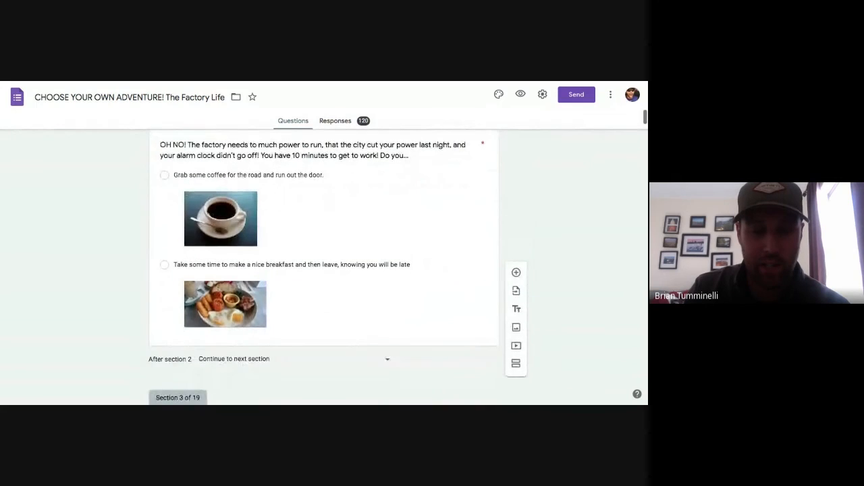
scroll(324, 270, down, 5)
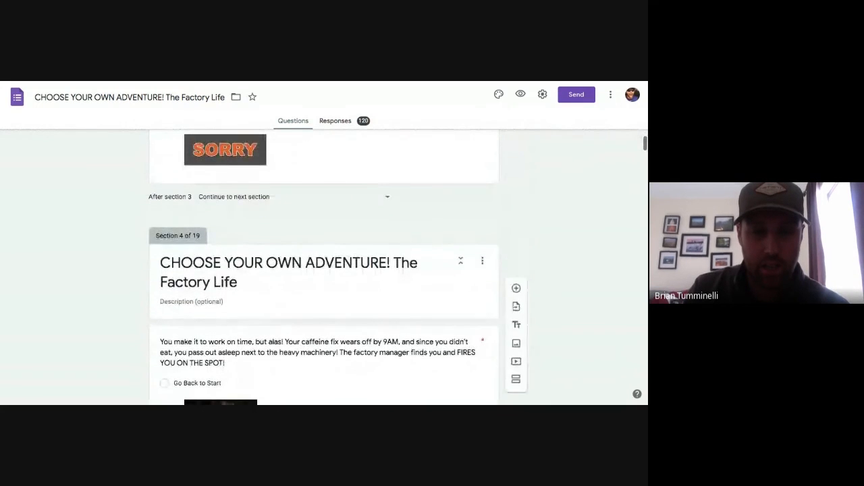
click(197, 234)
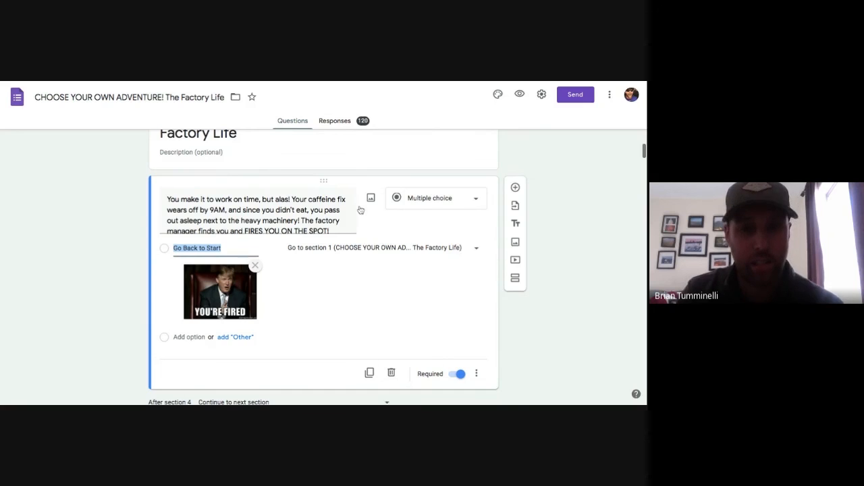
Return to section 1 of The Factory Life form and inspect where the wake-up question's answers lead.
scroll(360, 211, up, 15)
scroll(360, 211, up, 3)
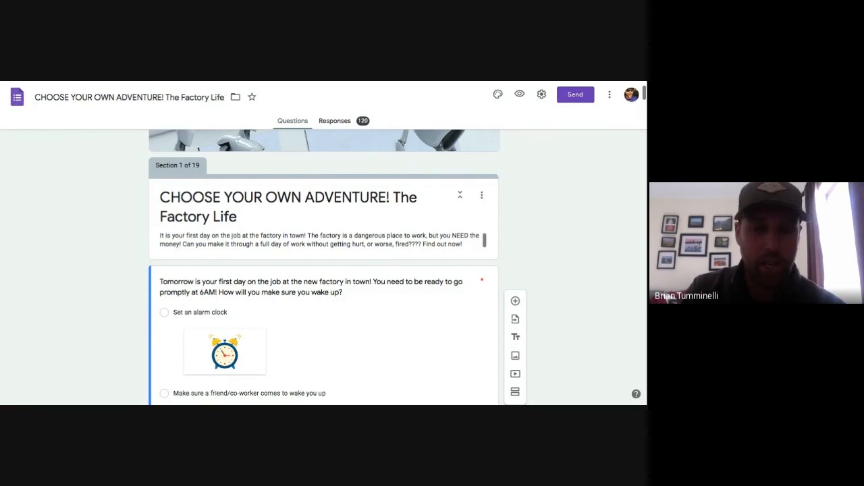
scroll(553, 223, down, 1)
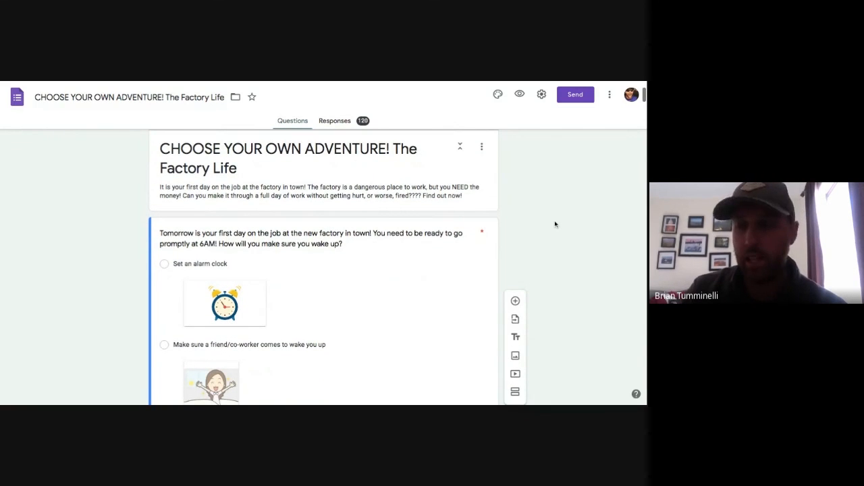
scroll(368, 307, down, 2)
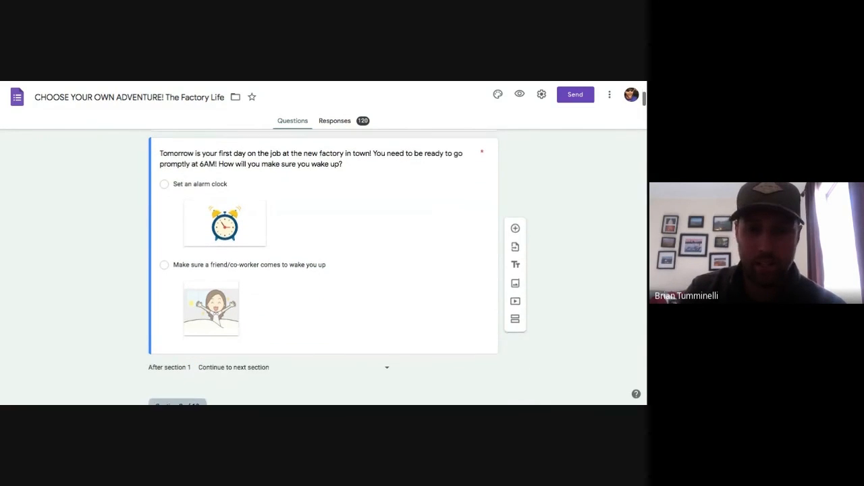
click(375, 239)
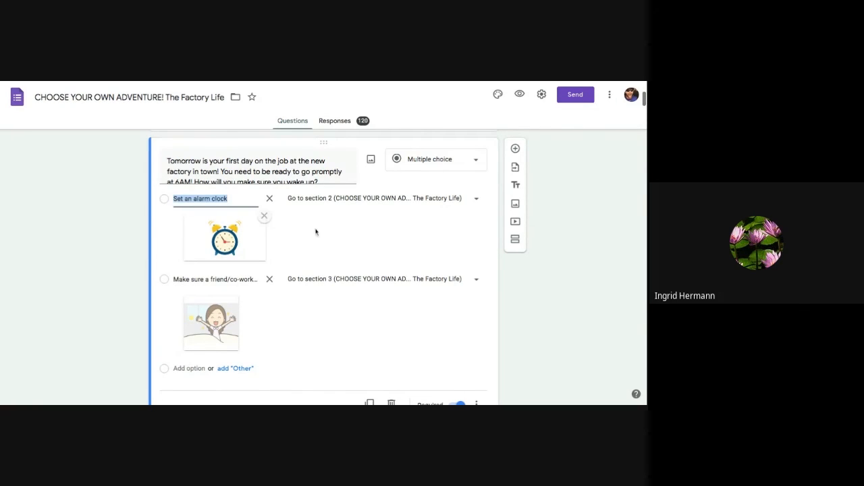
Review the summary charts of all responses to The Factory Life form and return to the start of the summary.
scroll(333, 271, up, 3)
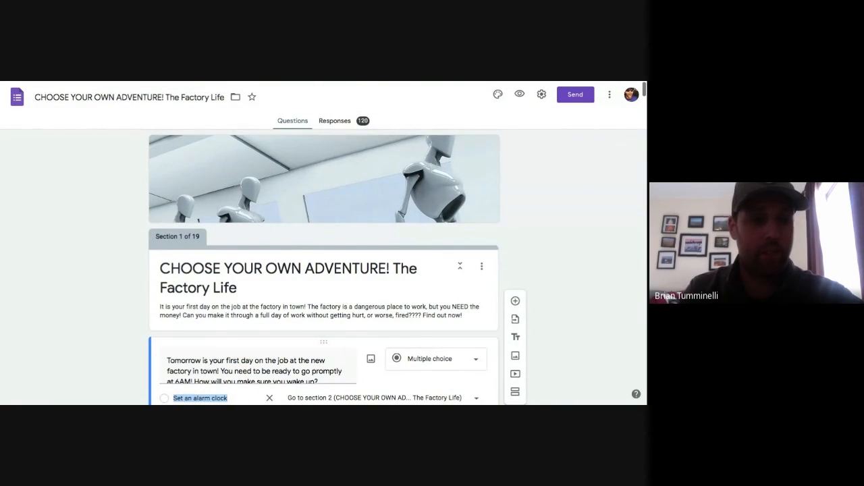
click(330, 126)
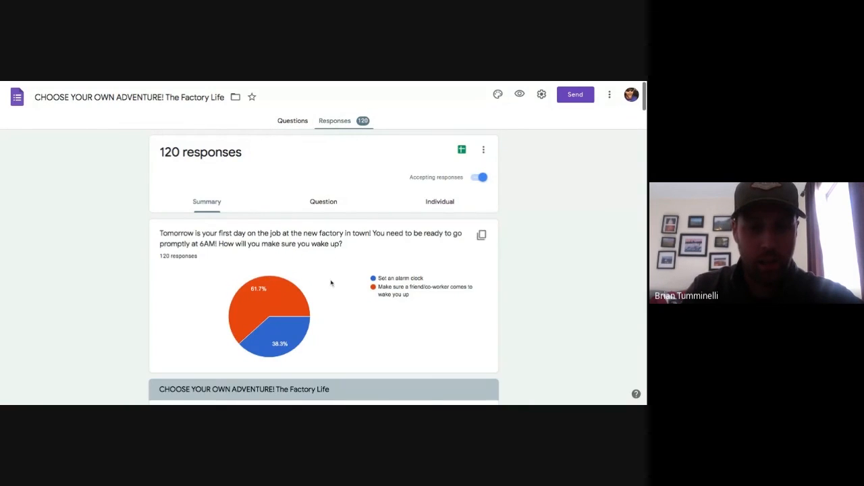
scroll(330, 259, down, 2)
scroll(331, 282, down, 5)
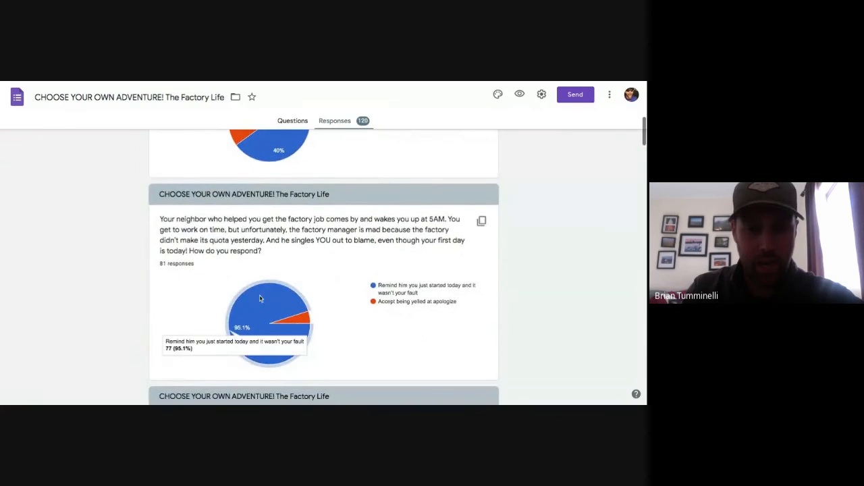
scroll(345, 237, down, 5)
scroll(345, 237, down, 15)
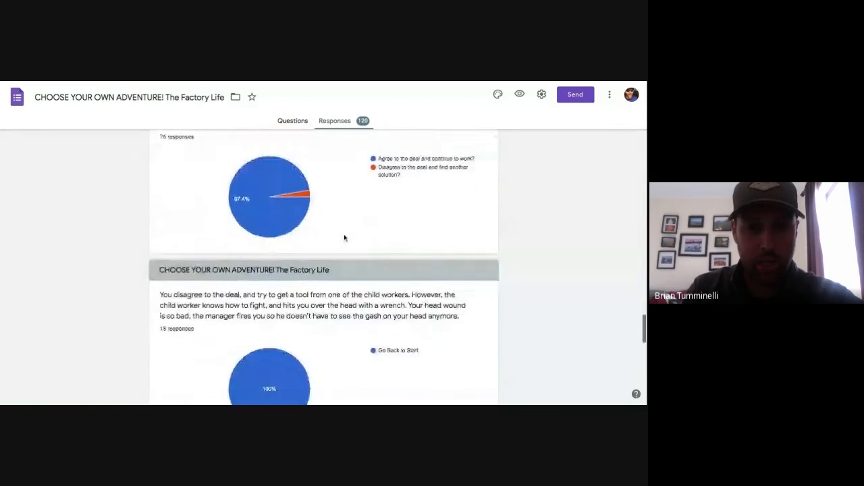
scroll(345, 256, up, 2)
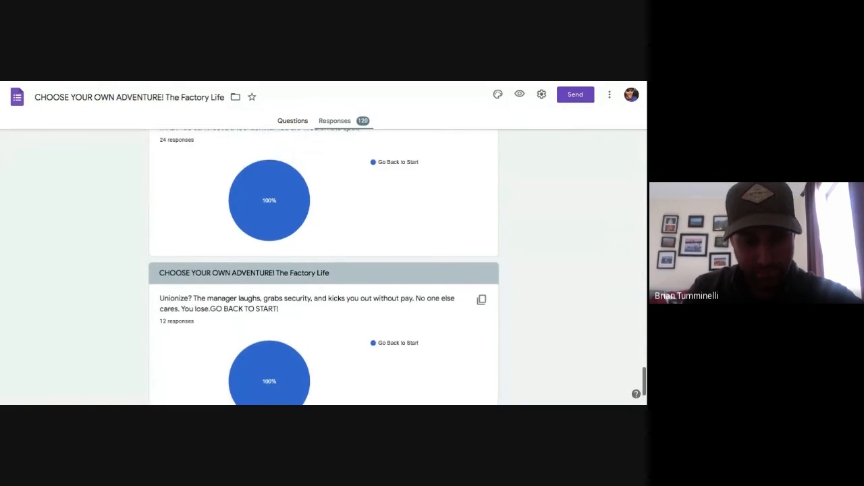
scroll(344, 256, down, 2)
scroll(487, 134, up, 20)
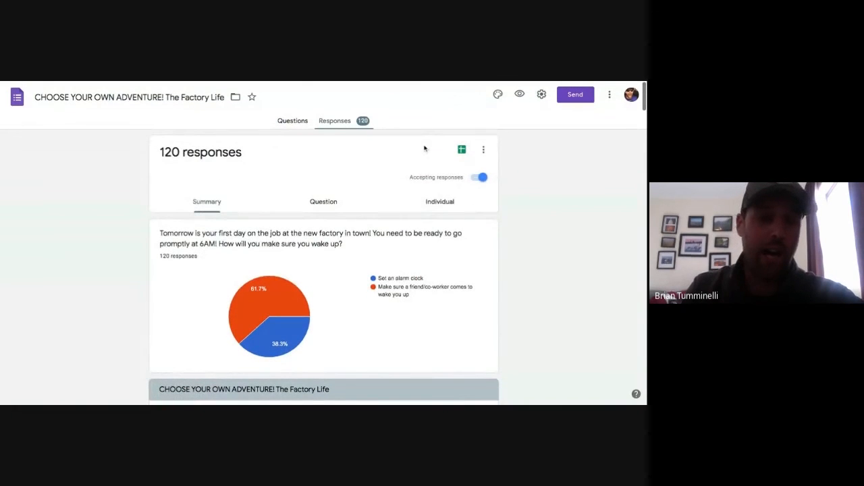
Return to the form's questions, review its quiz settings with "Make this a quiz" turned on, and discard the change.
click(293, 121)
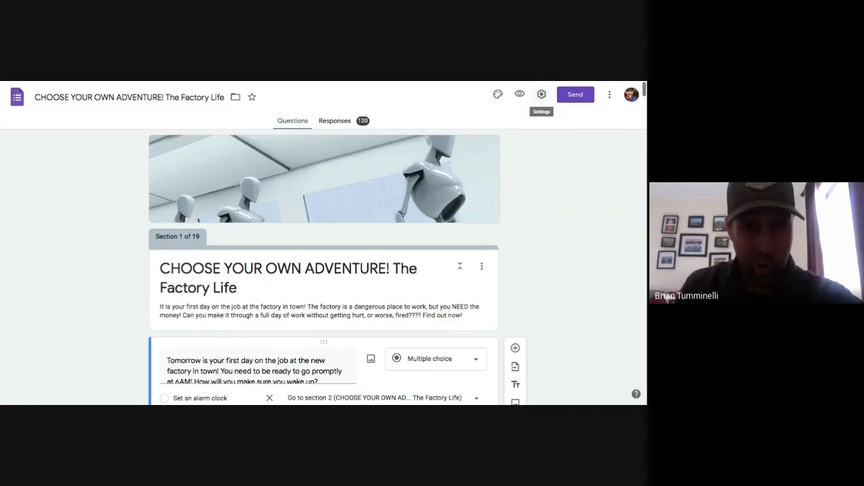
click(541, 95)
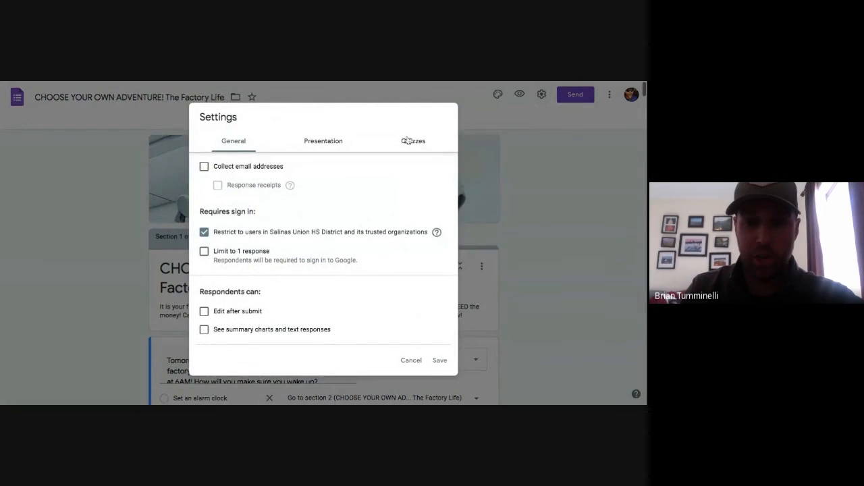
click(410, 140)
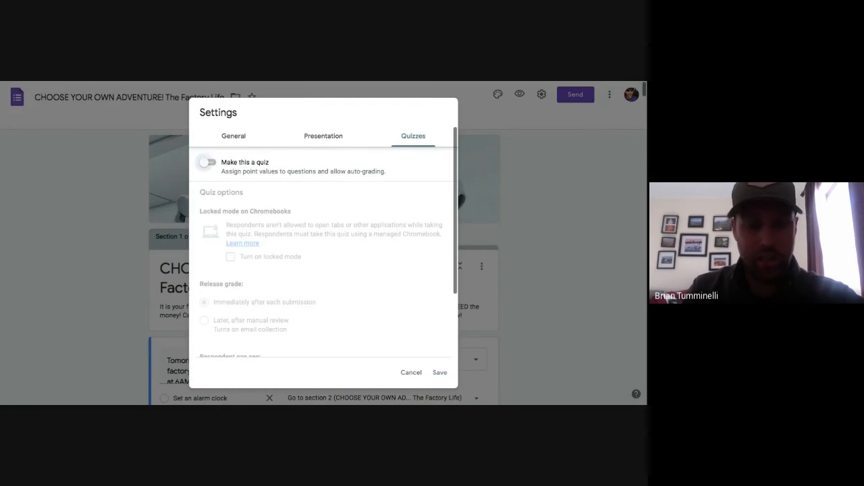
click(208, 163)
scroll(268, 281, down, 2)
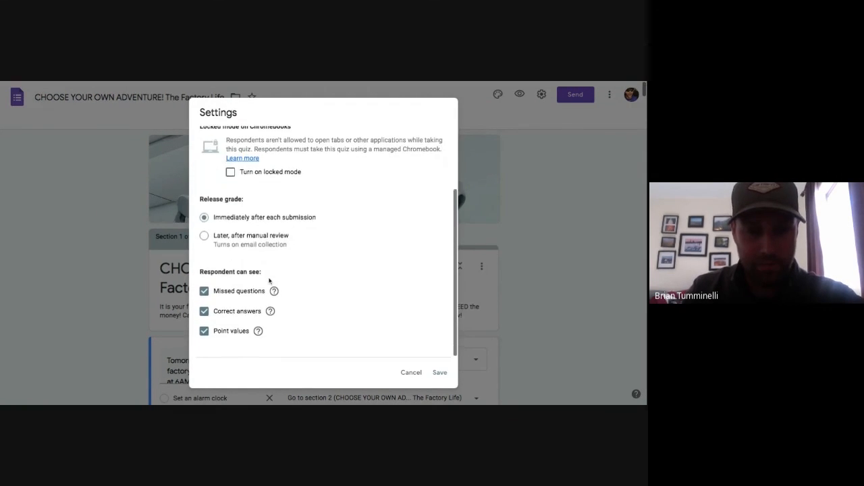
scroll(269, 280, up, 2)
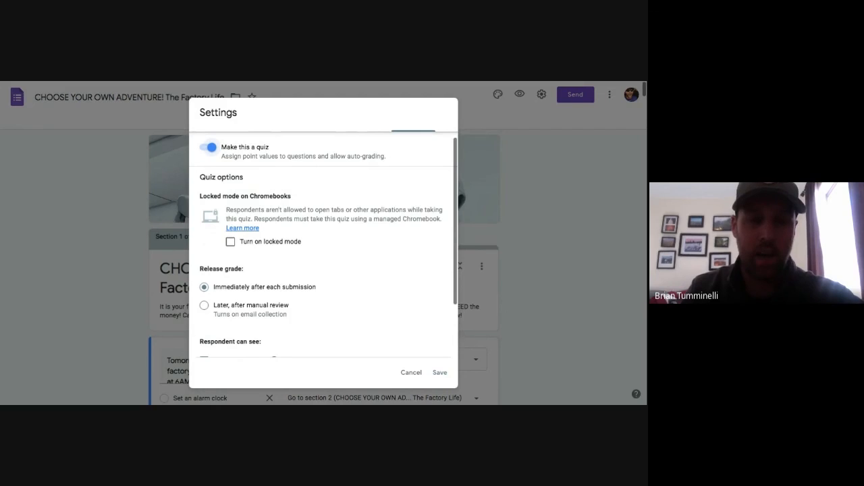
click(411, 372)
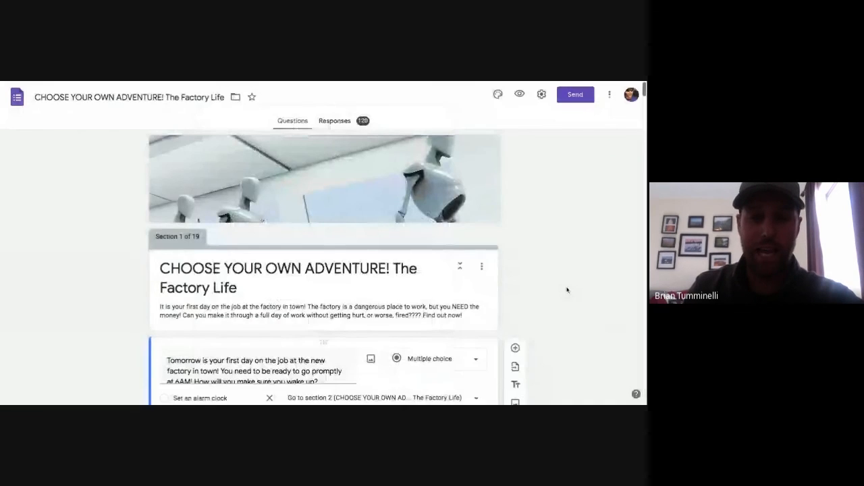
Switch back to the presentation and advance from the Google Form slide to the 15 minute break slide.
scroll(563, 288, down, 1)
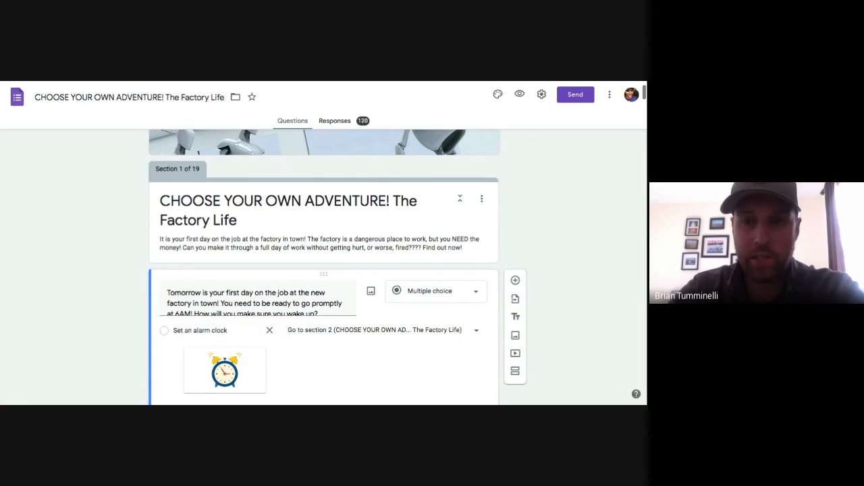
key(ctrl+shift+Tab)
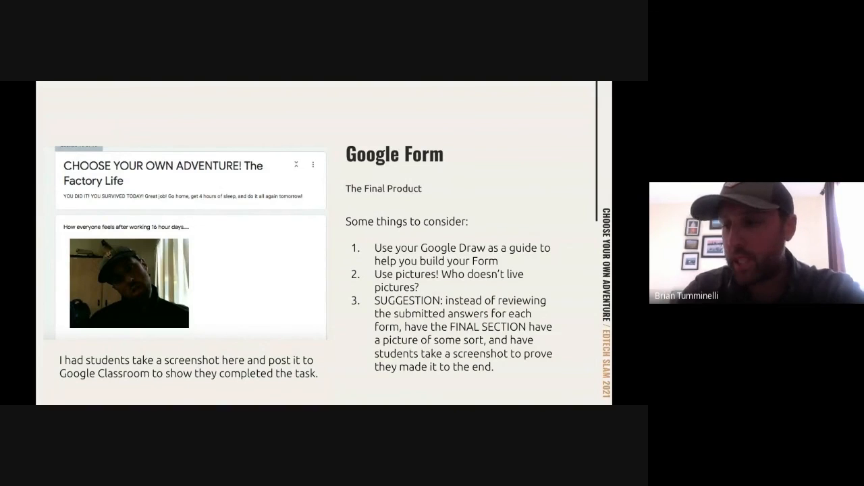
key(Right)
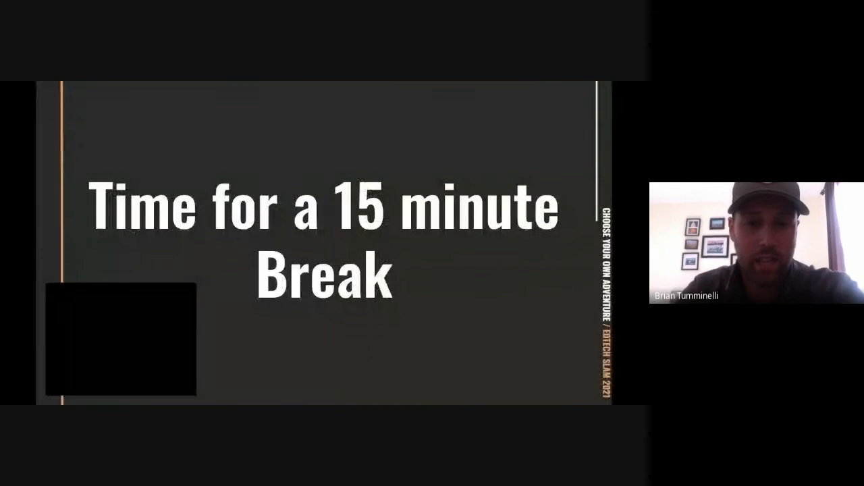